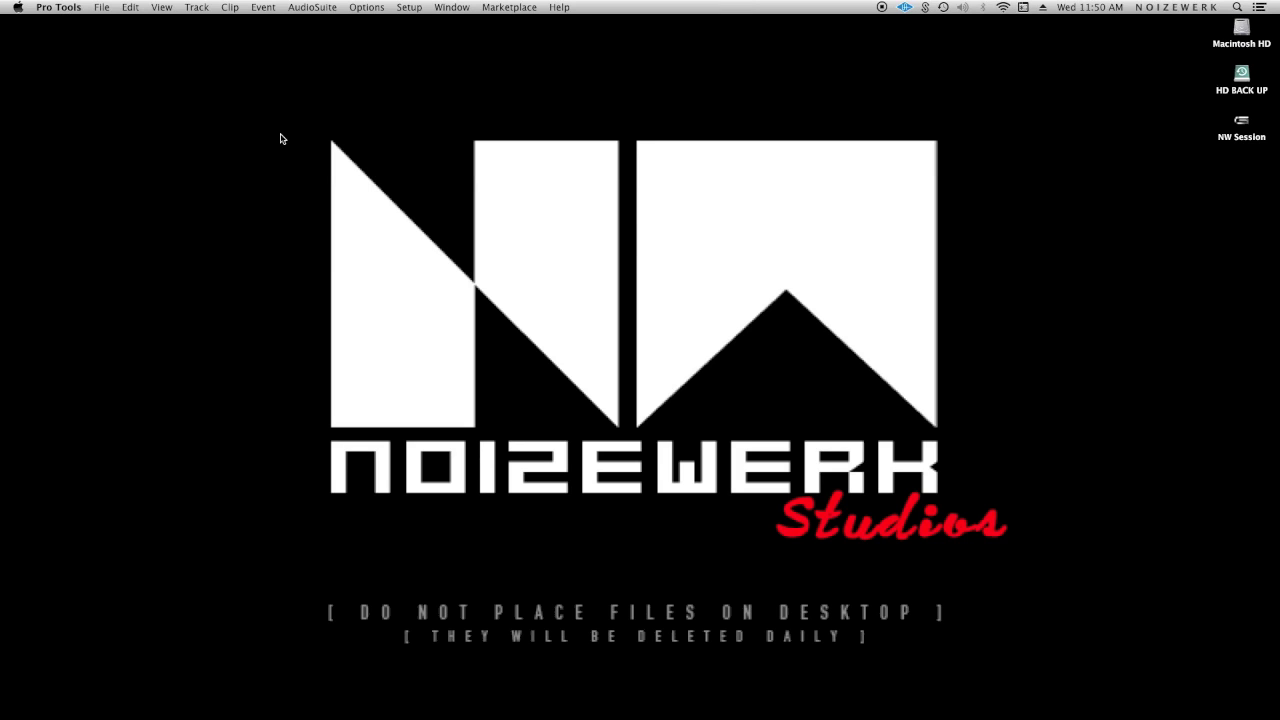
# Step: Start a new session, preview the Music and Eleven Rack templates, then choose Create Blank Session
pyautogui.click(104, 9)
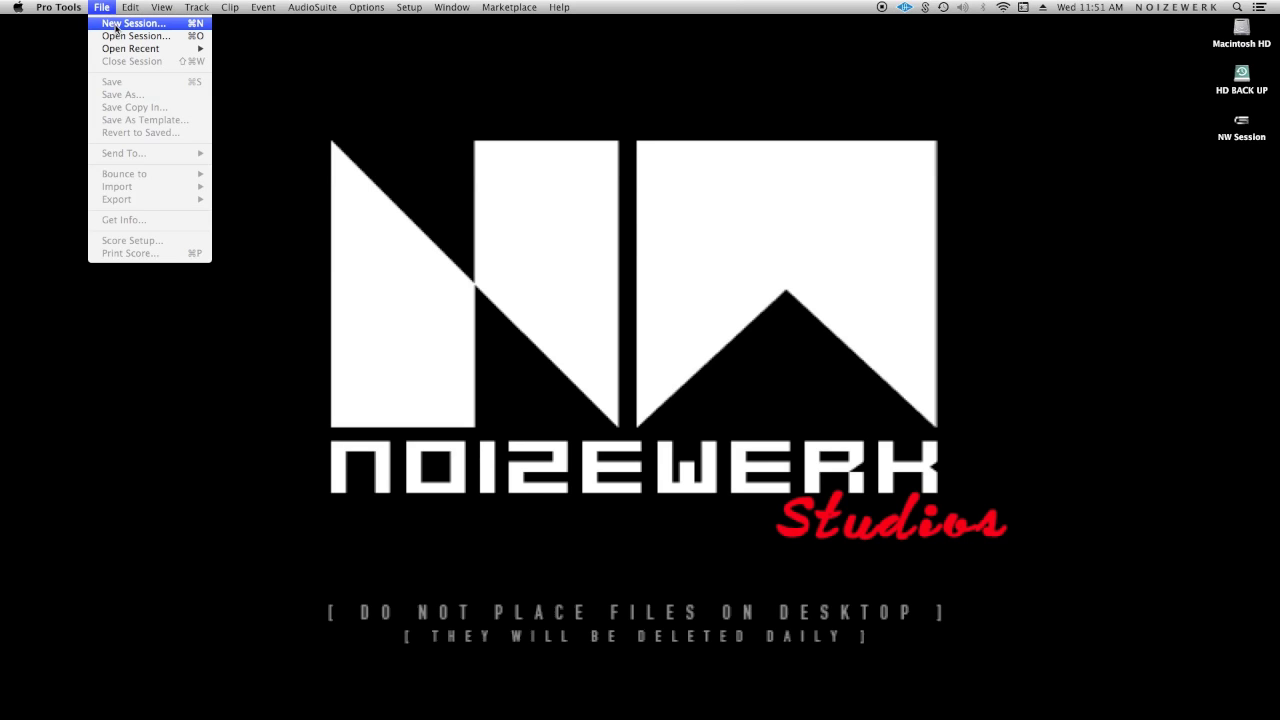
pyautogui.click(116, 24)
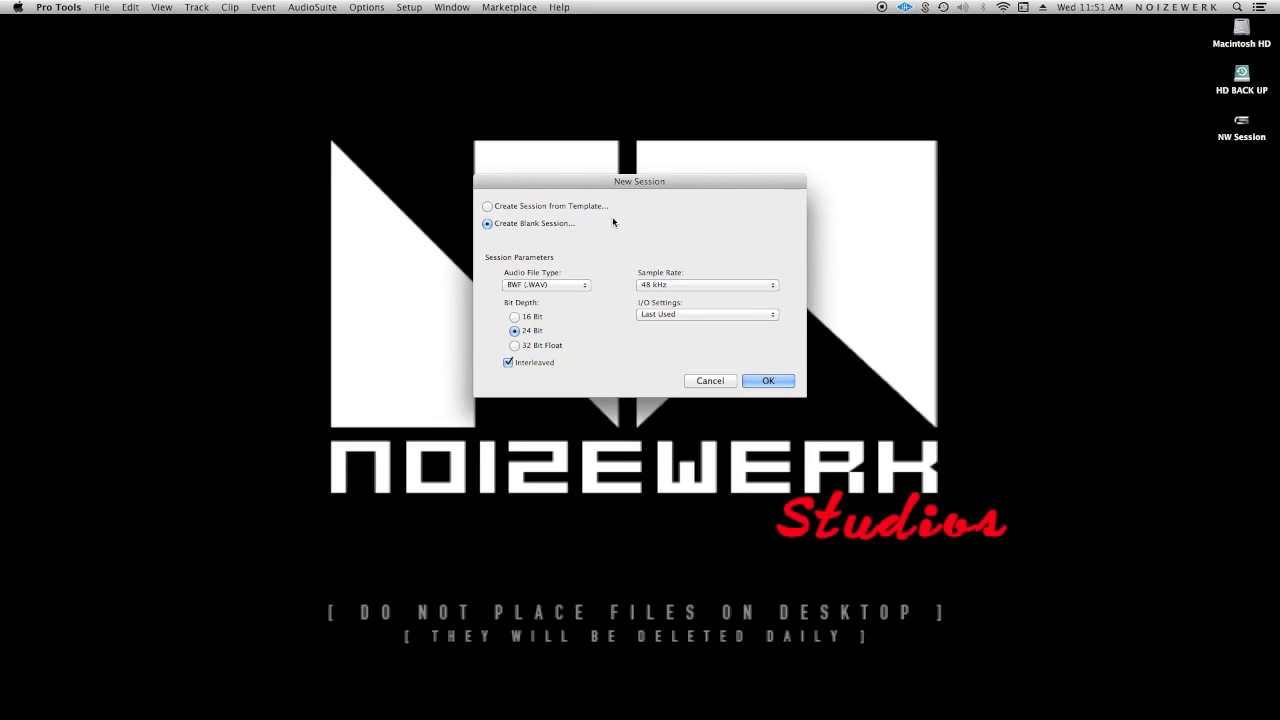
pyautogui.click(541, 208)
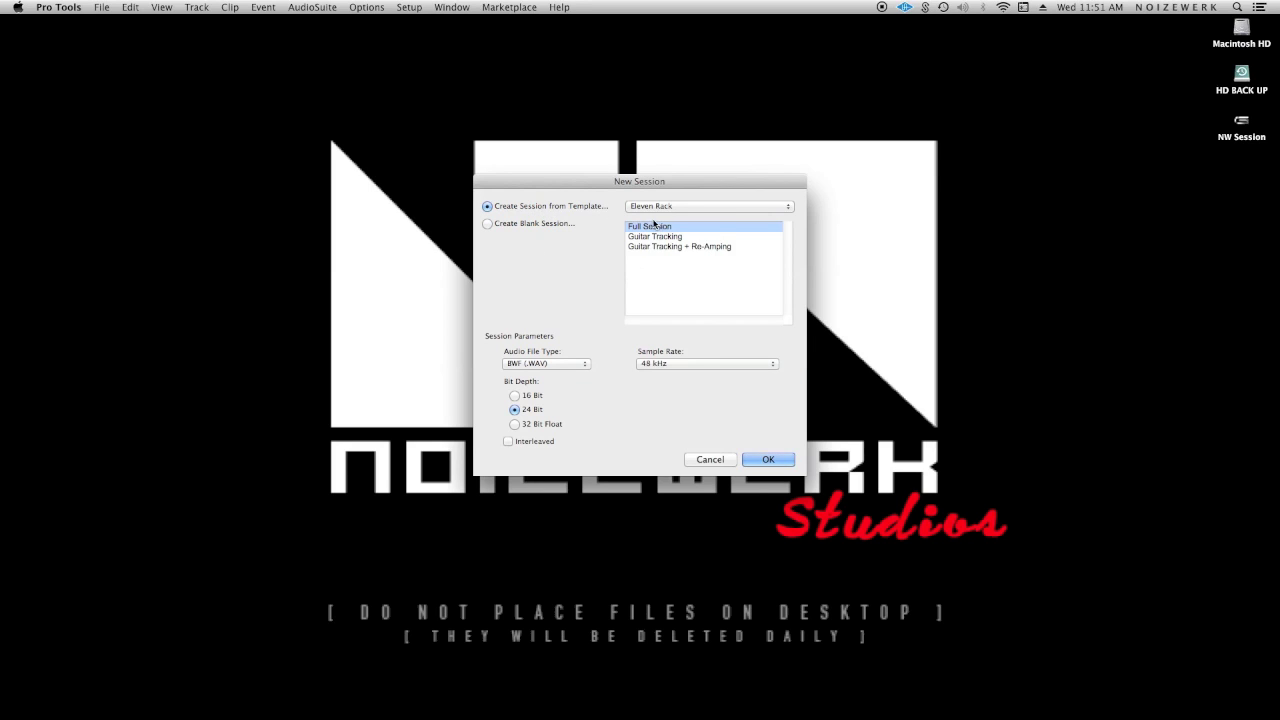
pyautogui.click(687, 206)
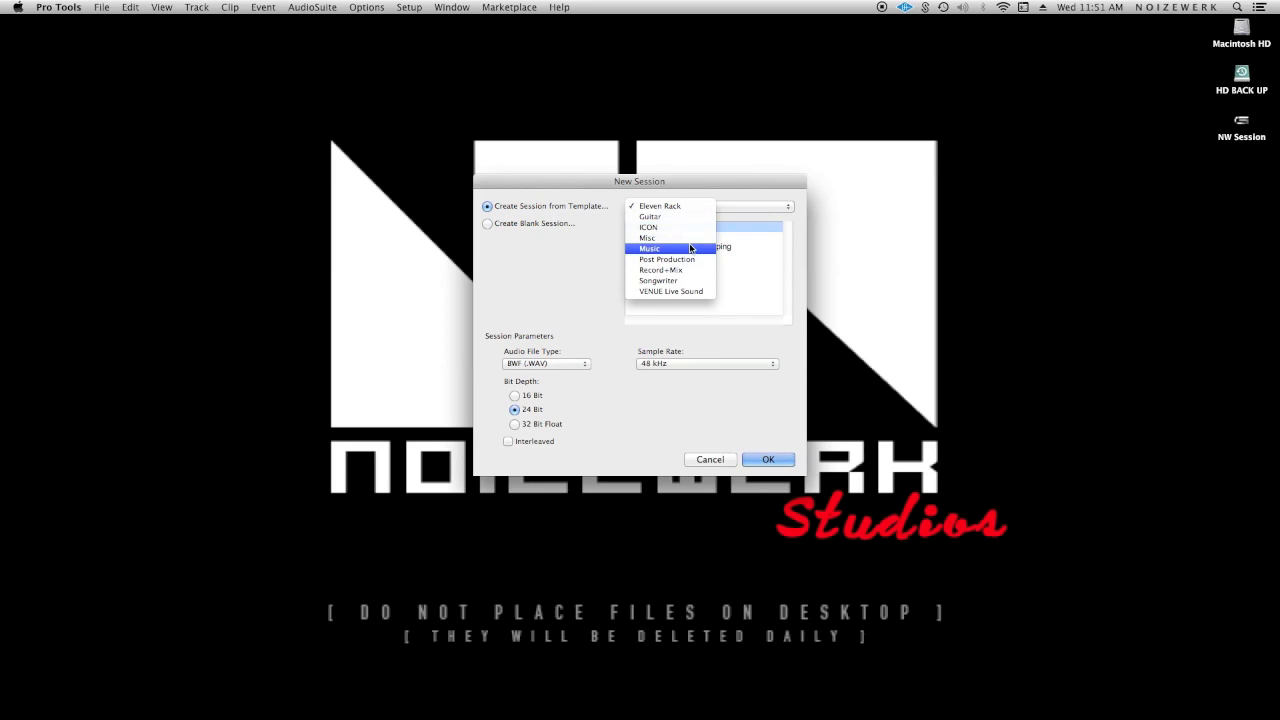
pyautogui.click(690, 248)
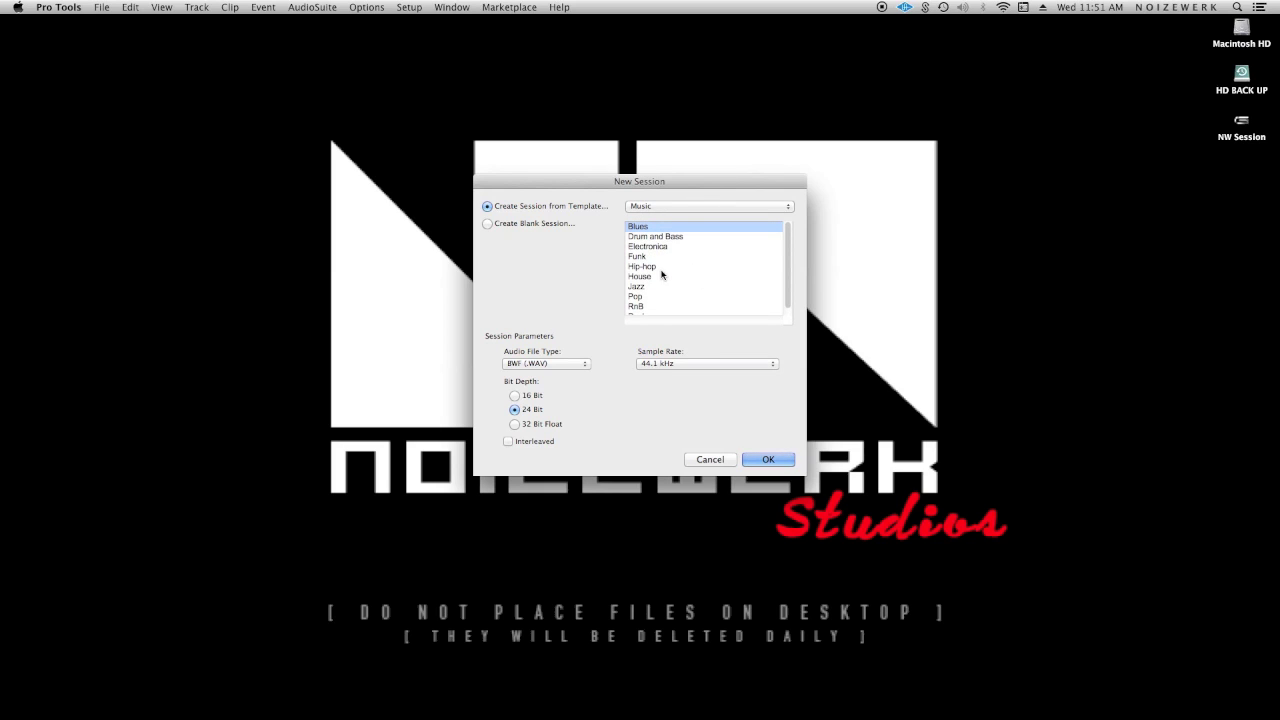
pyautogui.click(670, 206)
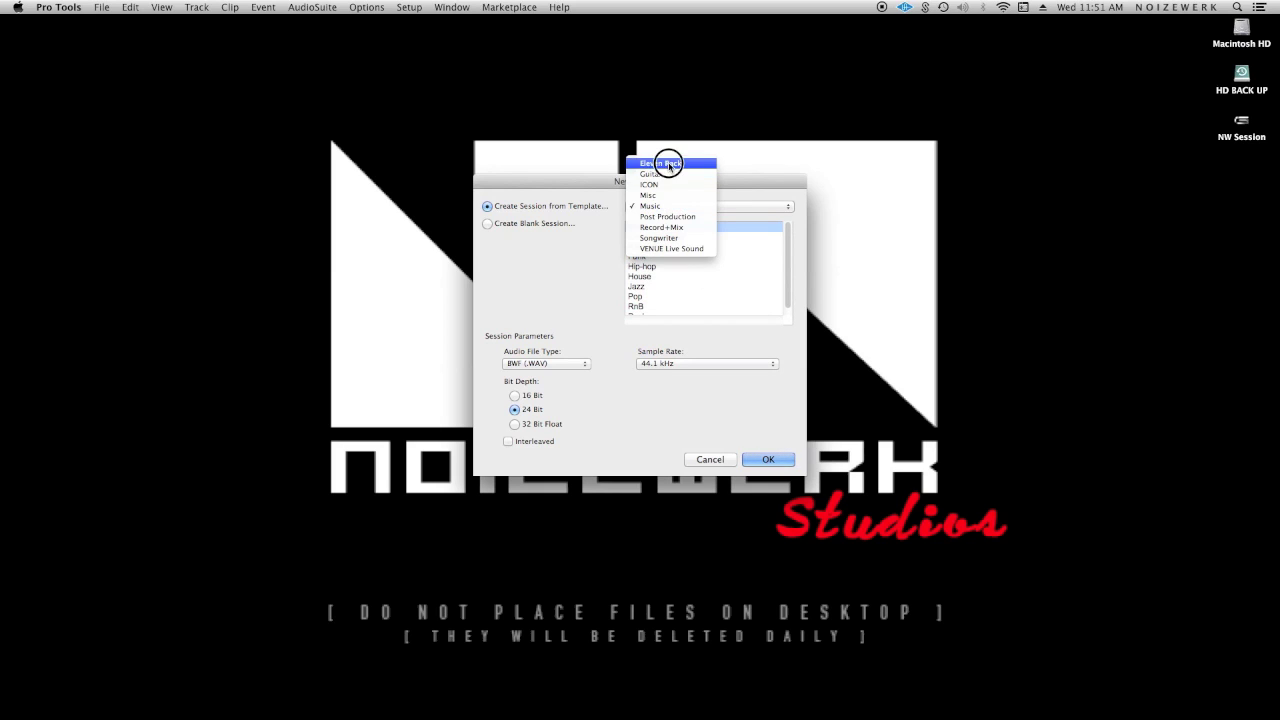
pyautogui.click(669, 164)
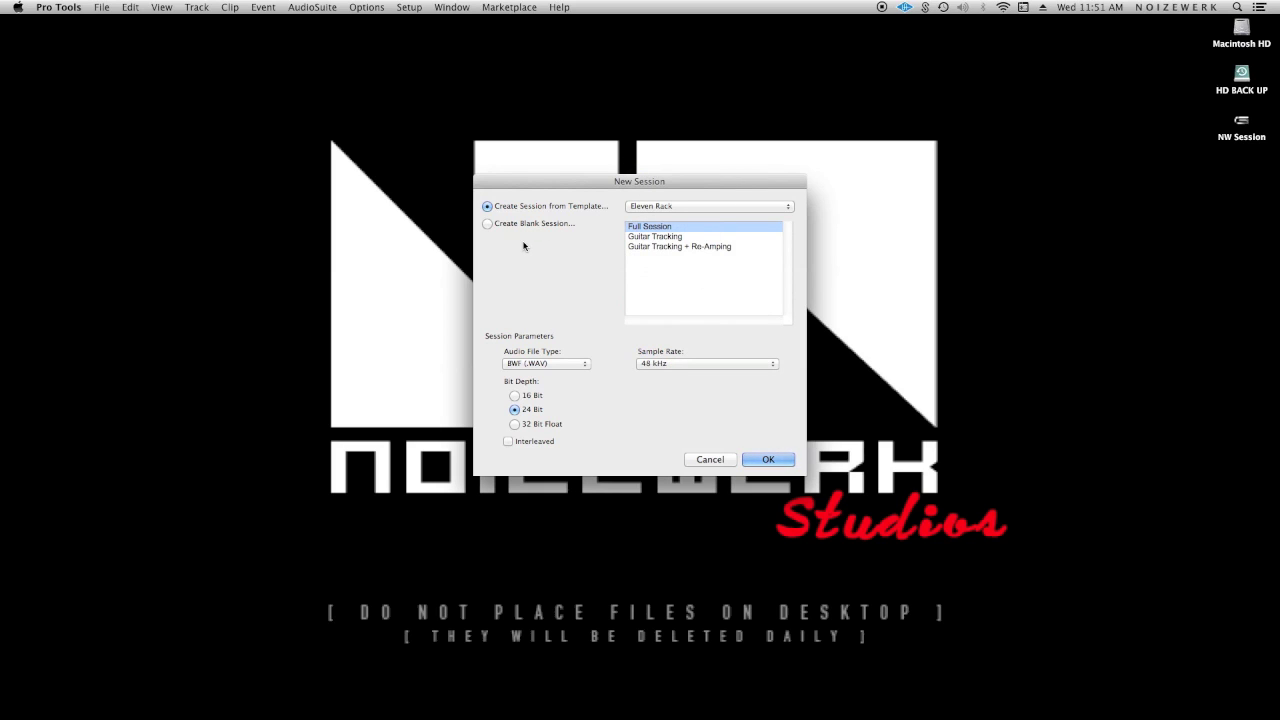
pyautogui.click(528, 223)
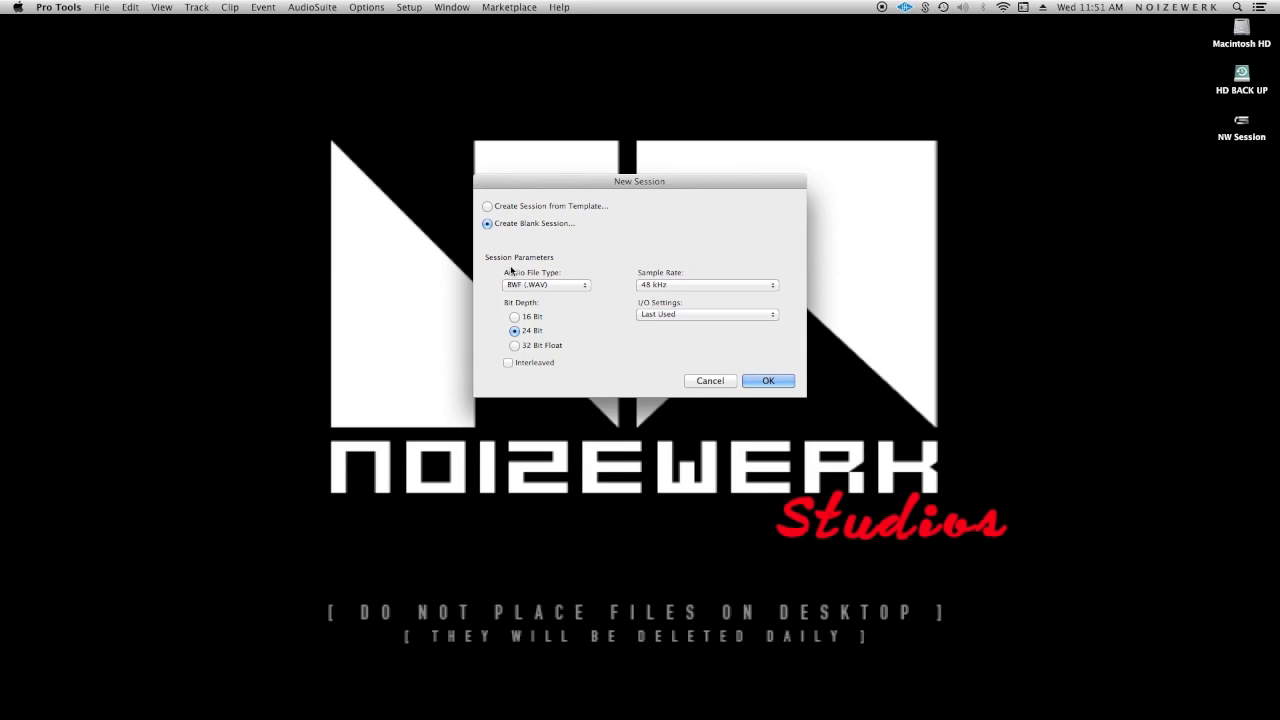
# Step: Keep BWF (.WAV) file type and 48 kHz sample rate, and enable Interleaved
pyautogui.click(561, 287)
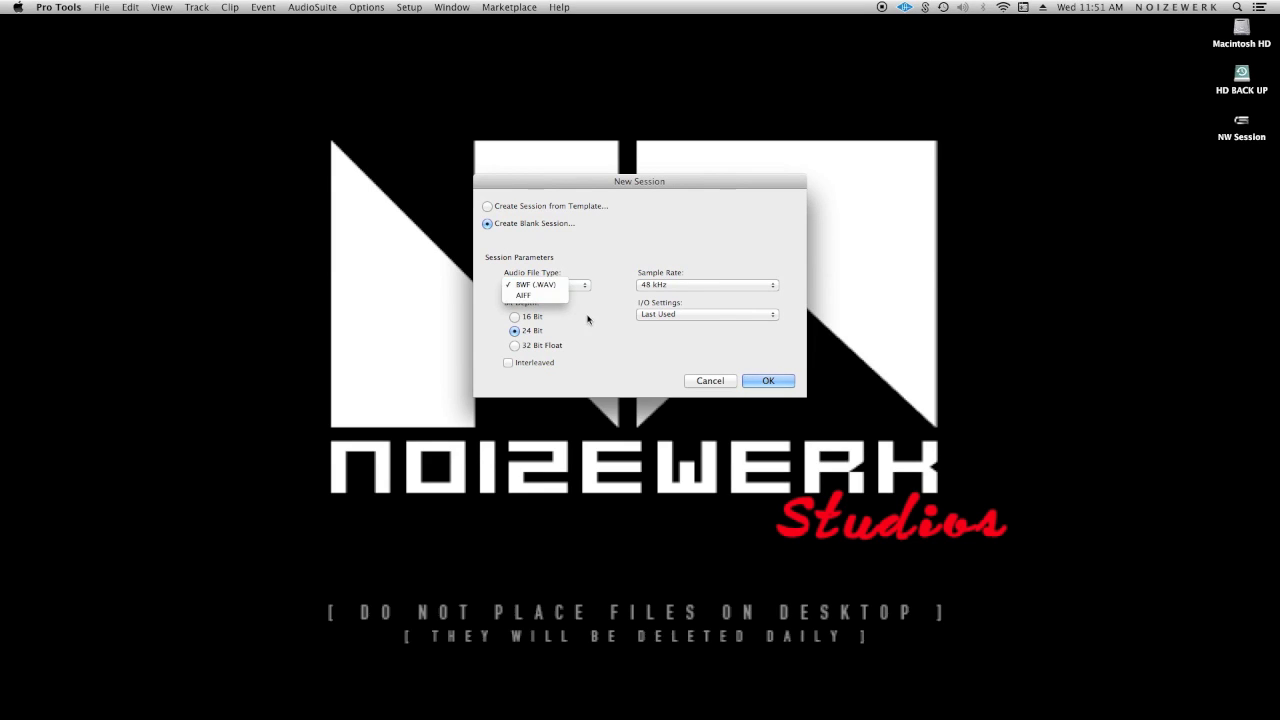
pyautogui.click(587, 319)
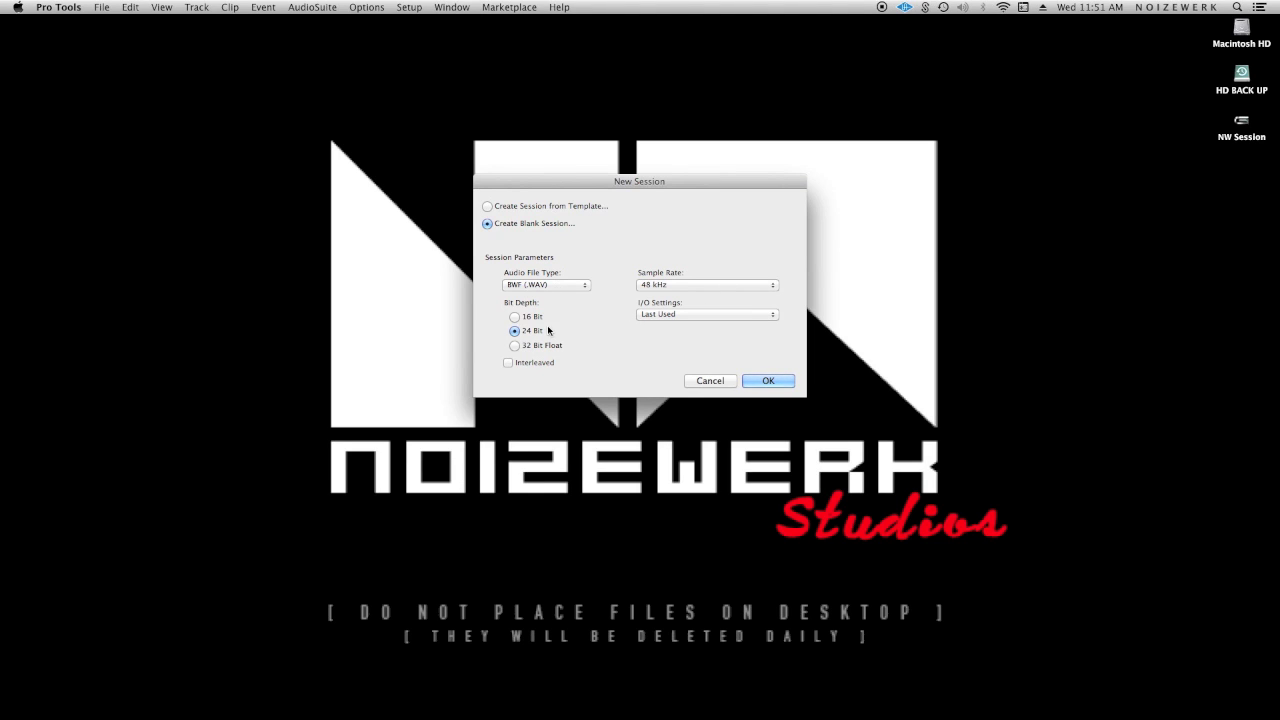
pyautogui.click(508, 362)
pyautogui.click(698, 288)
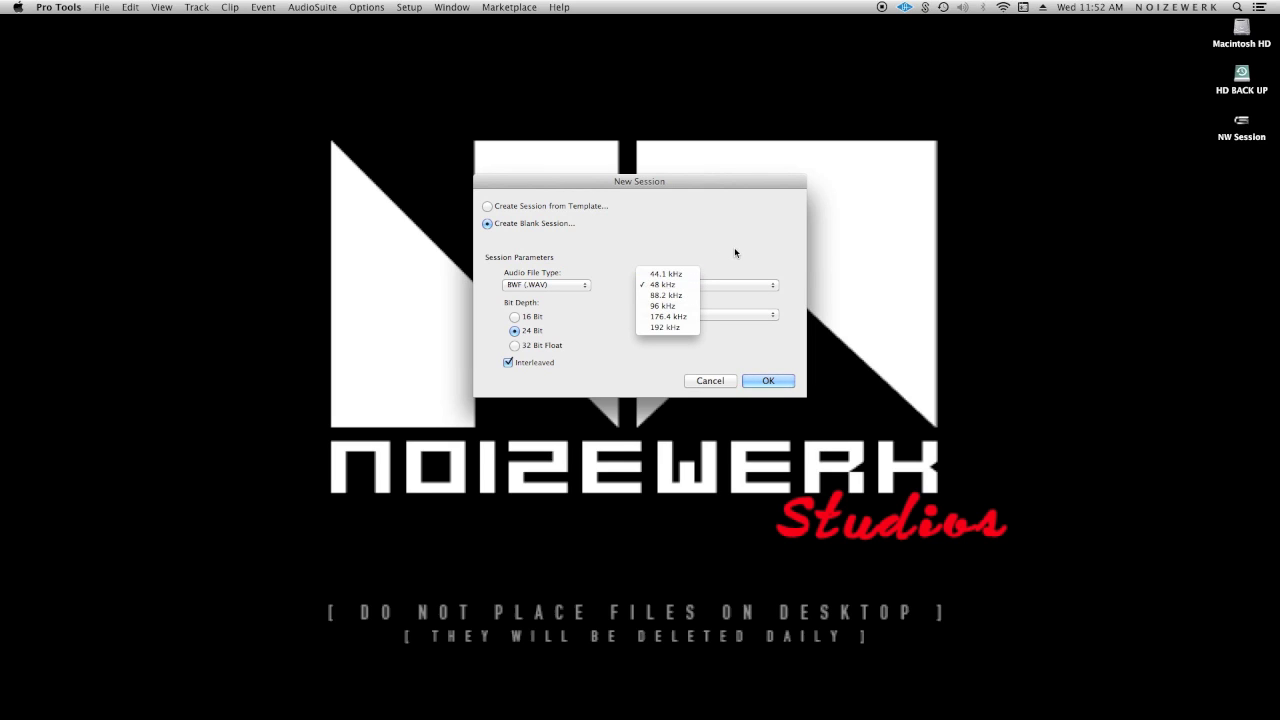
pyautogui.click(734, 252)
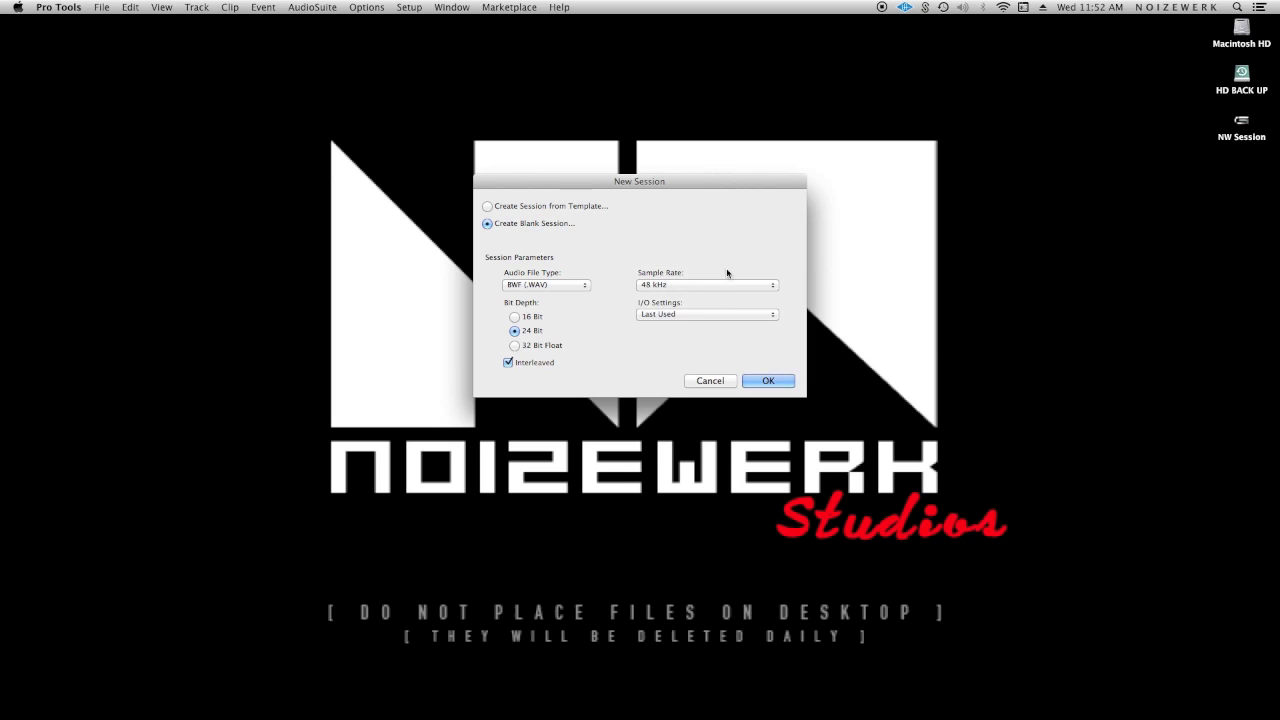
pyautogui.click(686, 316)
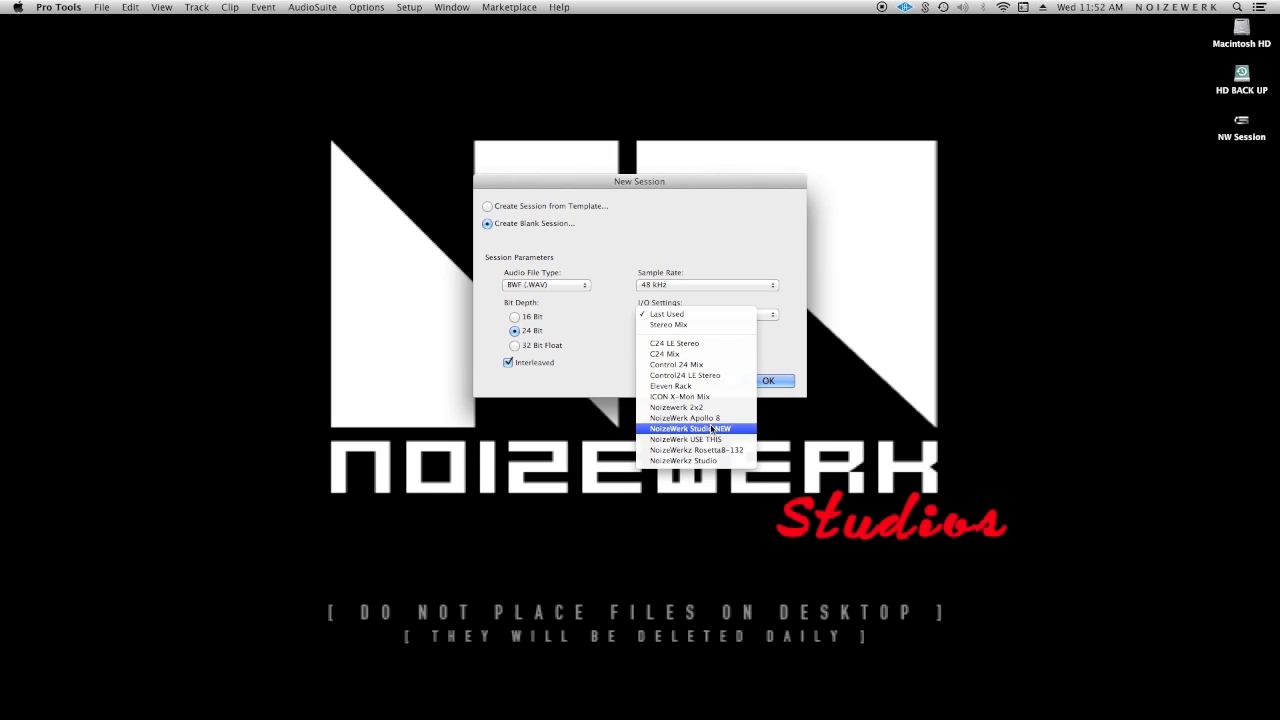
pyautogui.click(711, 324)
pyautogui.click(711, 315)
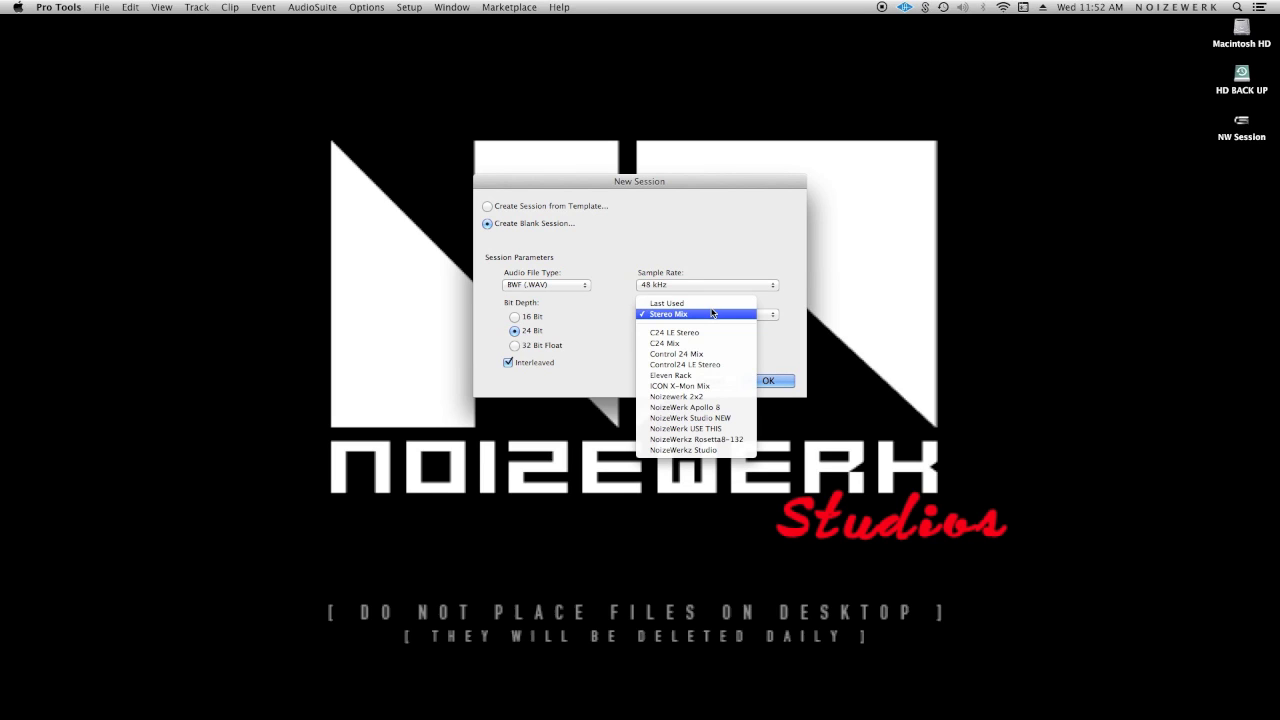
pyautogui.click(711, 303)
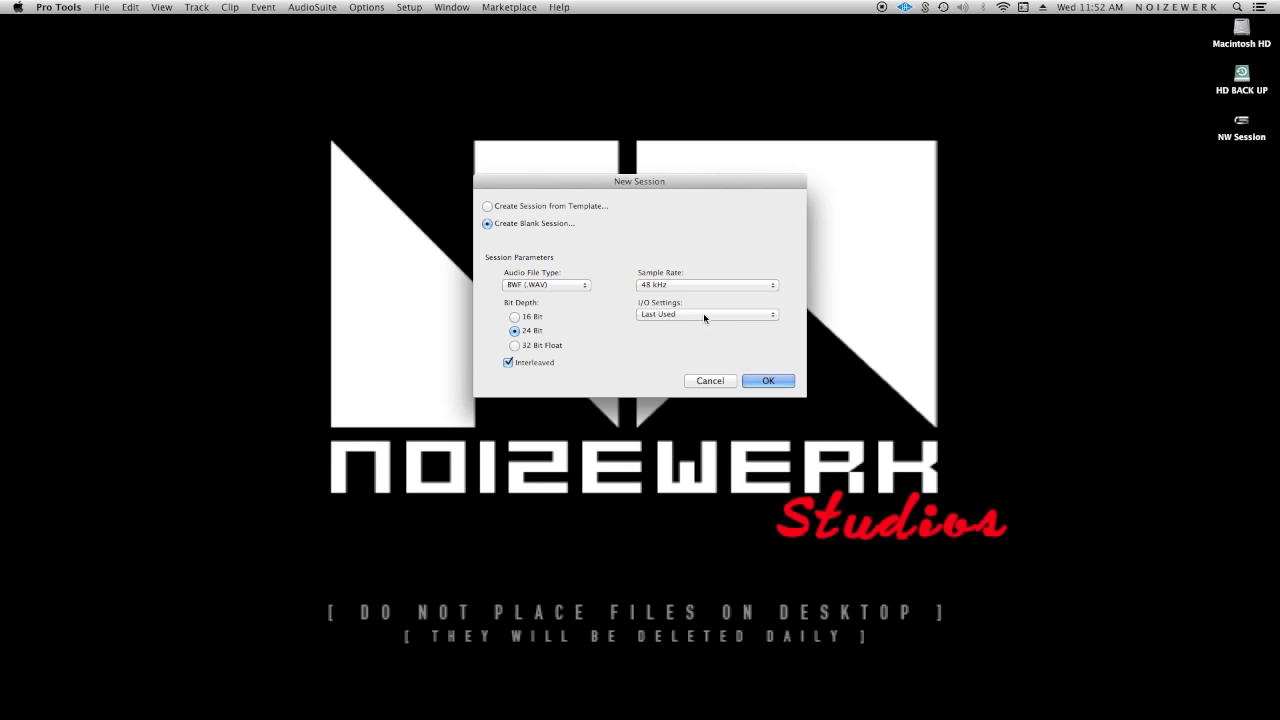
pyautogui.click(760, 380)
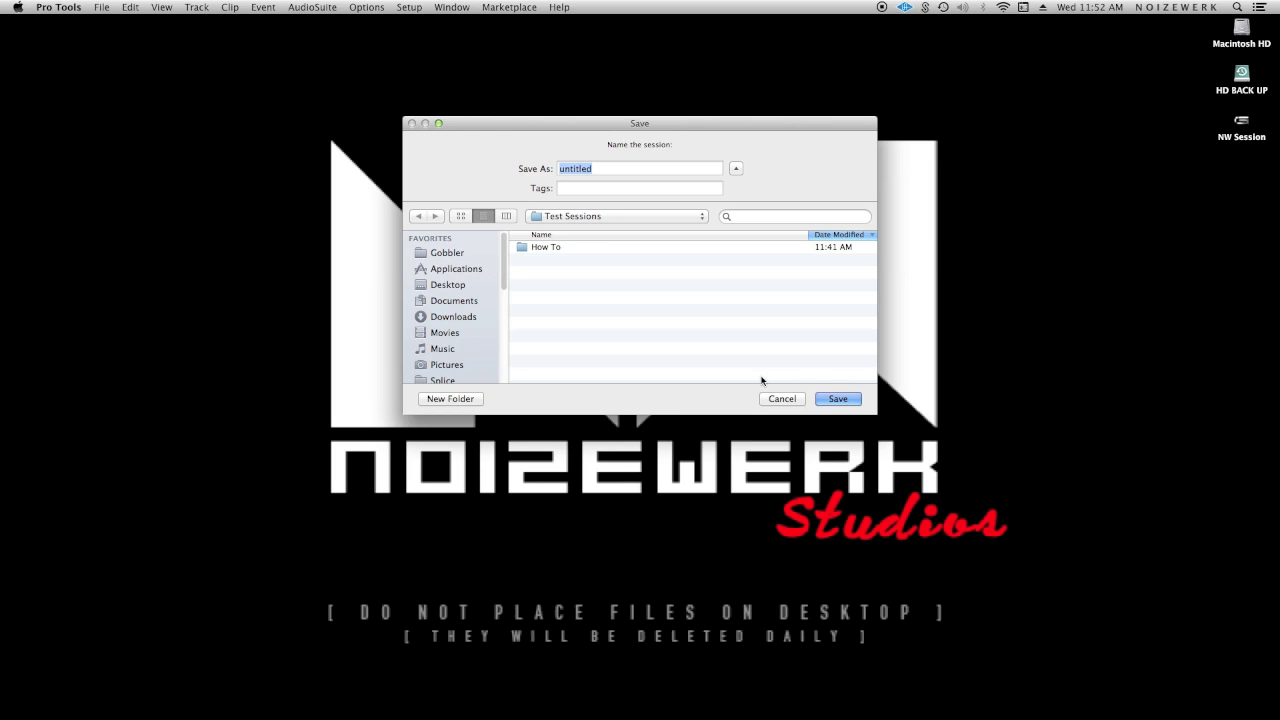
# Step: Cancel a new folder and save the session as 'How To Setup Pro Tools' in Test Sessions
pyautogui.click(464, 403)
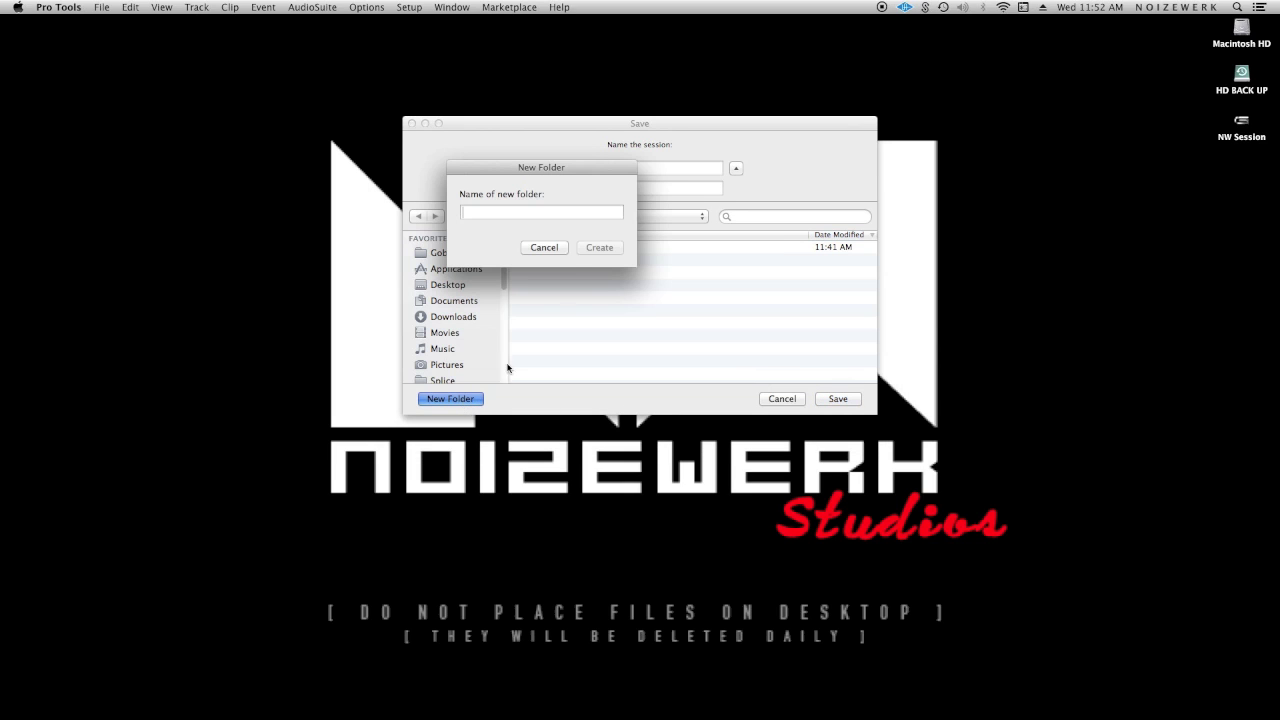
pyautogui.click(544, 248)
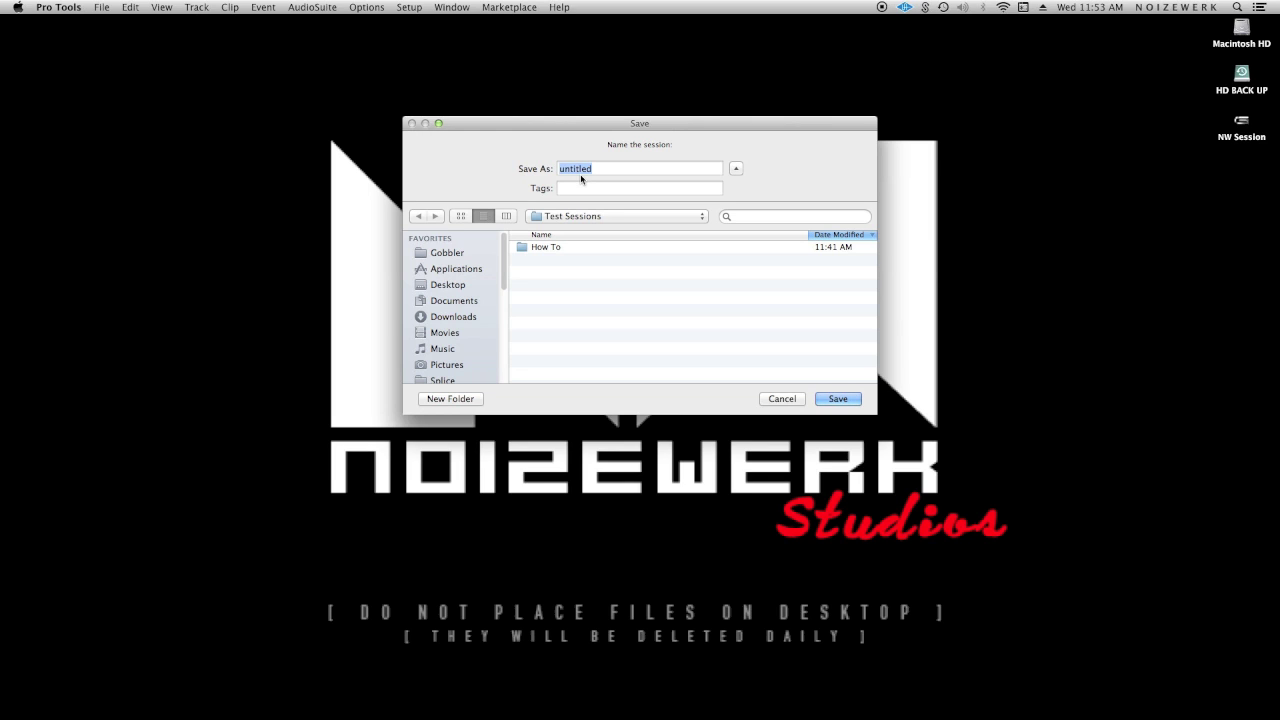
pyautogui.write('H')
pyautogui.press('Return')
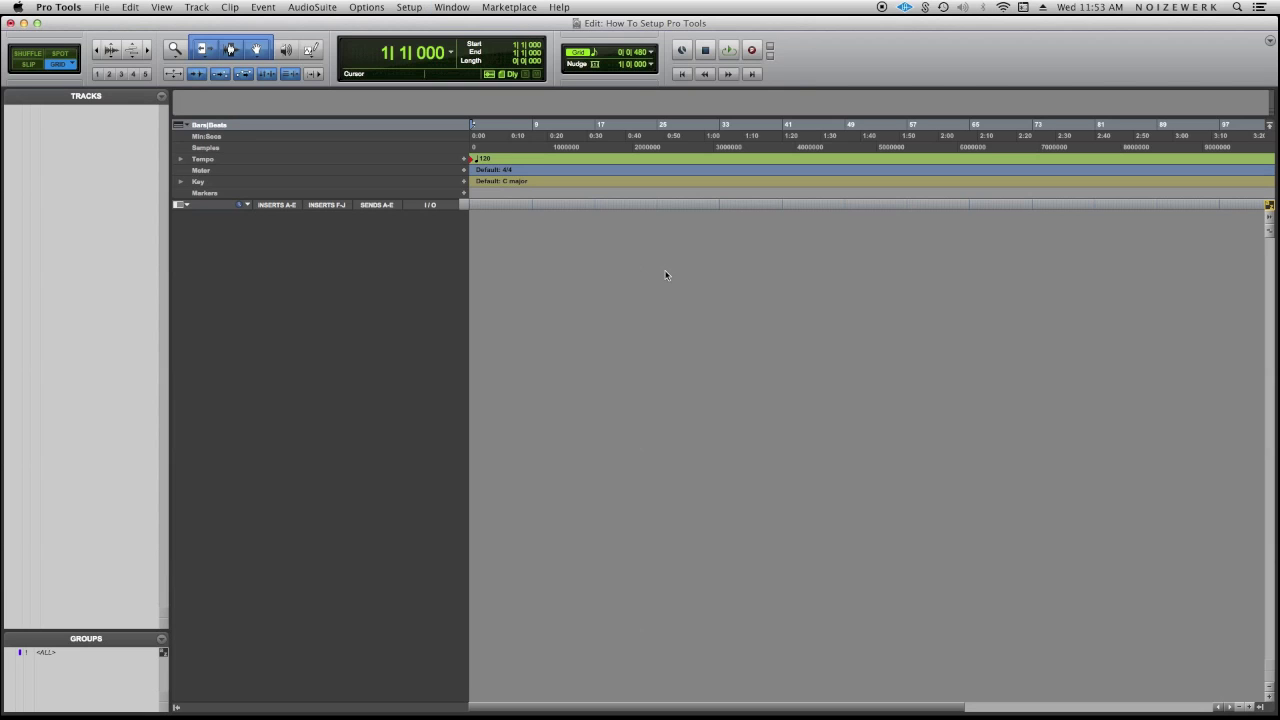
# Step: Open the Track menu in the empty How To Setup Pro Tools Edit window
pyautogui.click(197, 9)
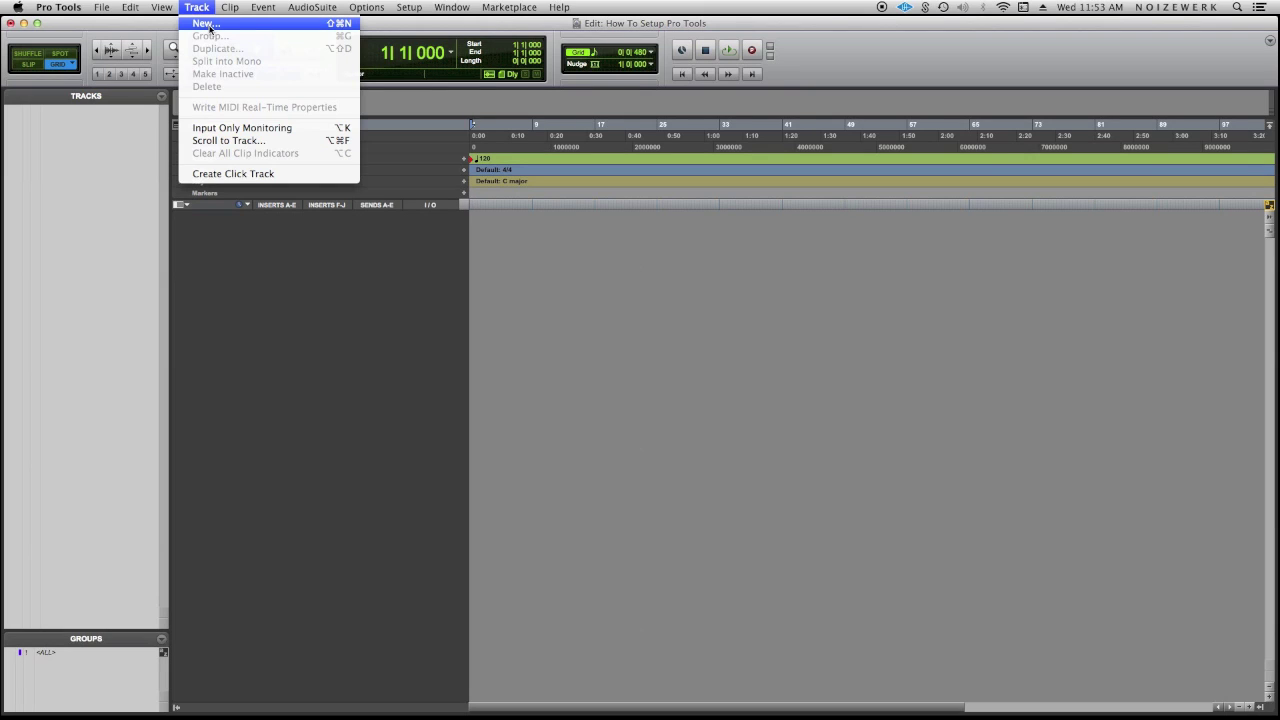
# Step: Start a new-tracks setup with a first row of Mono Audio Track in Samples
pyautogui.click(205, 23)
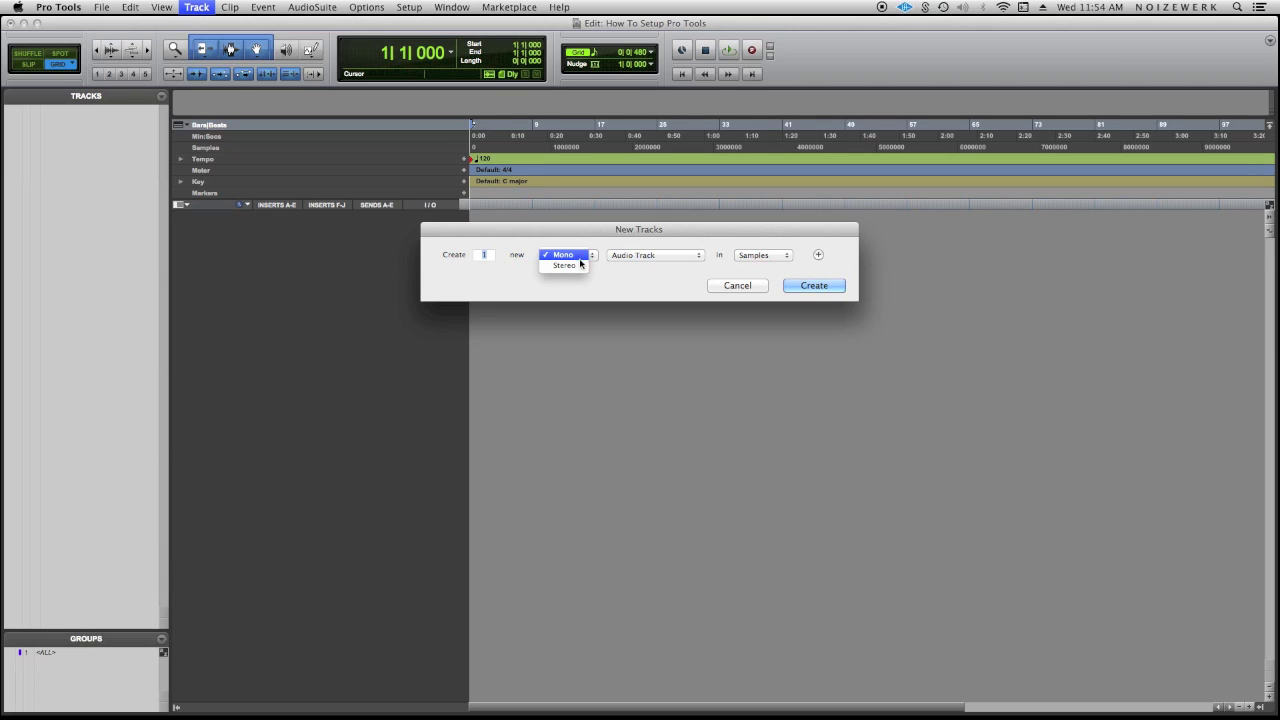
pyautogui.click(646, 261)
pyautogui.click(656, 259)
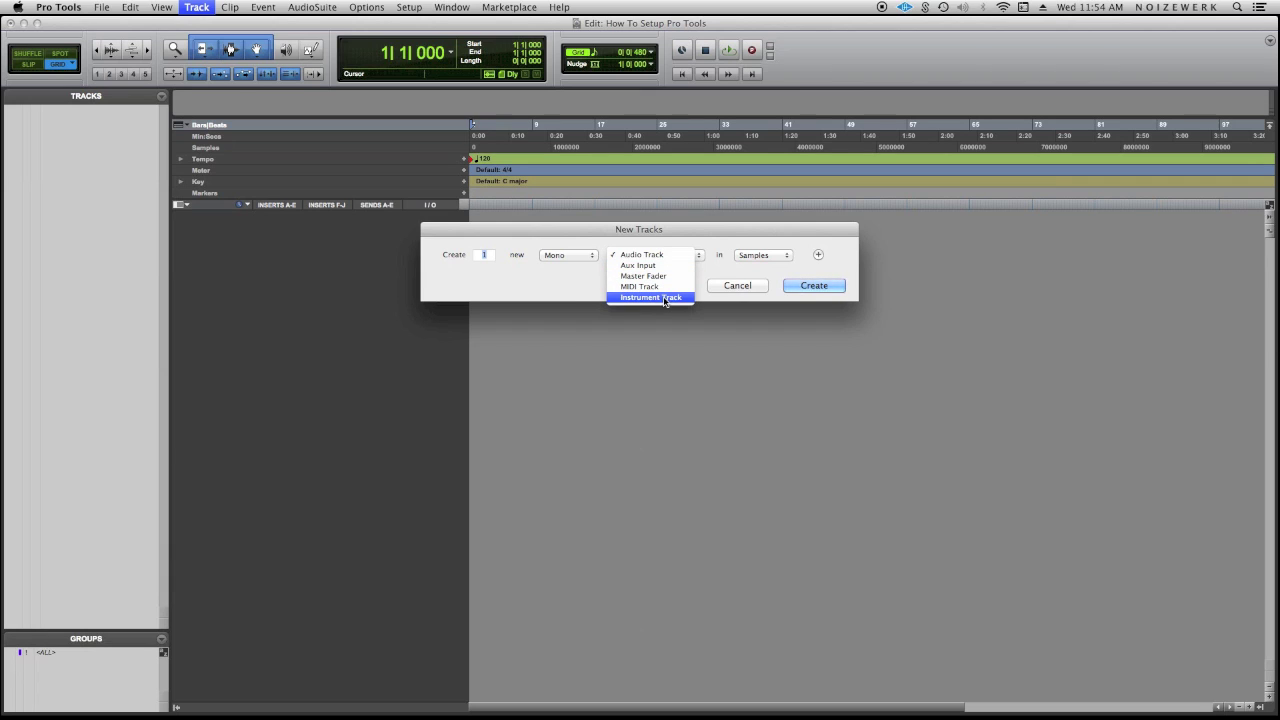
pyautogui.click(737, 267)
pyautogui.click(780, 255)
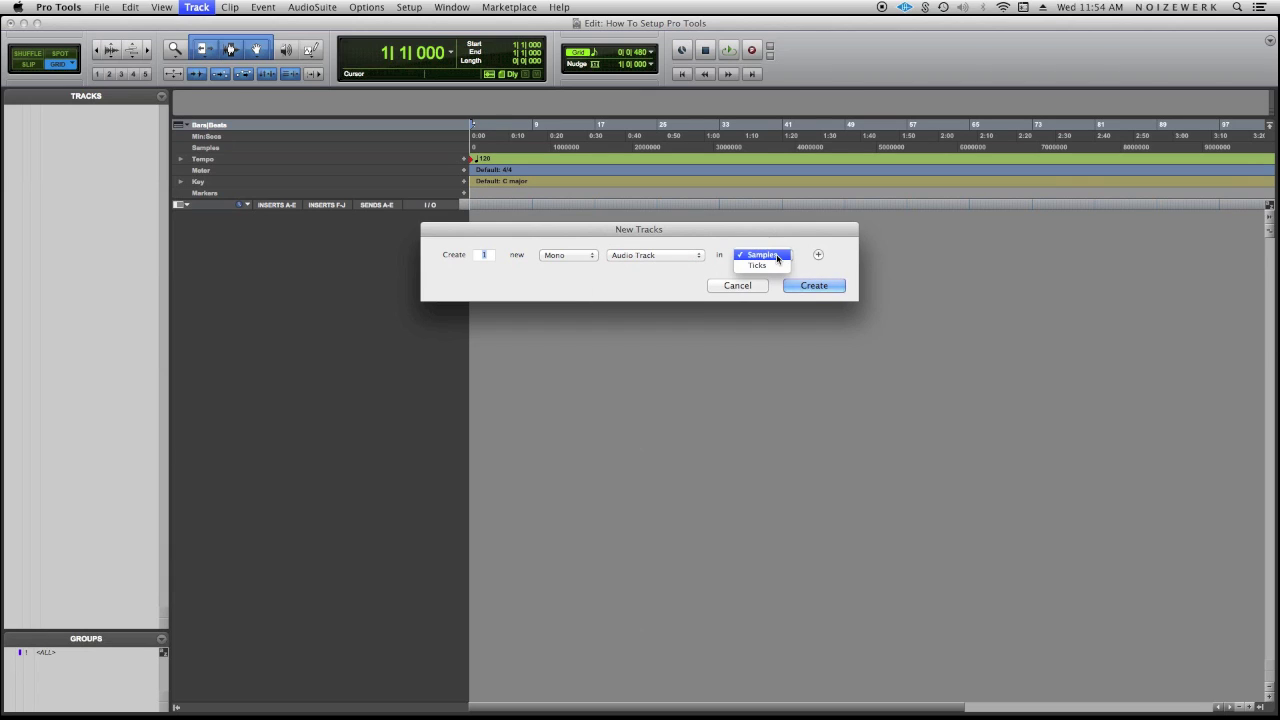
pyautogui.click(812, 266)
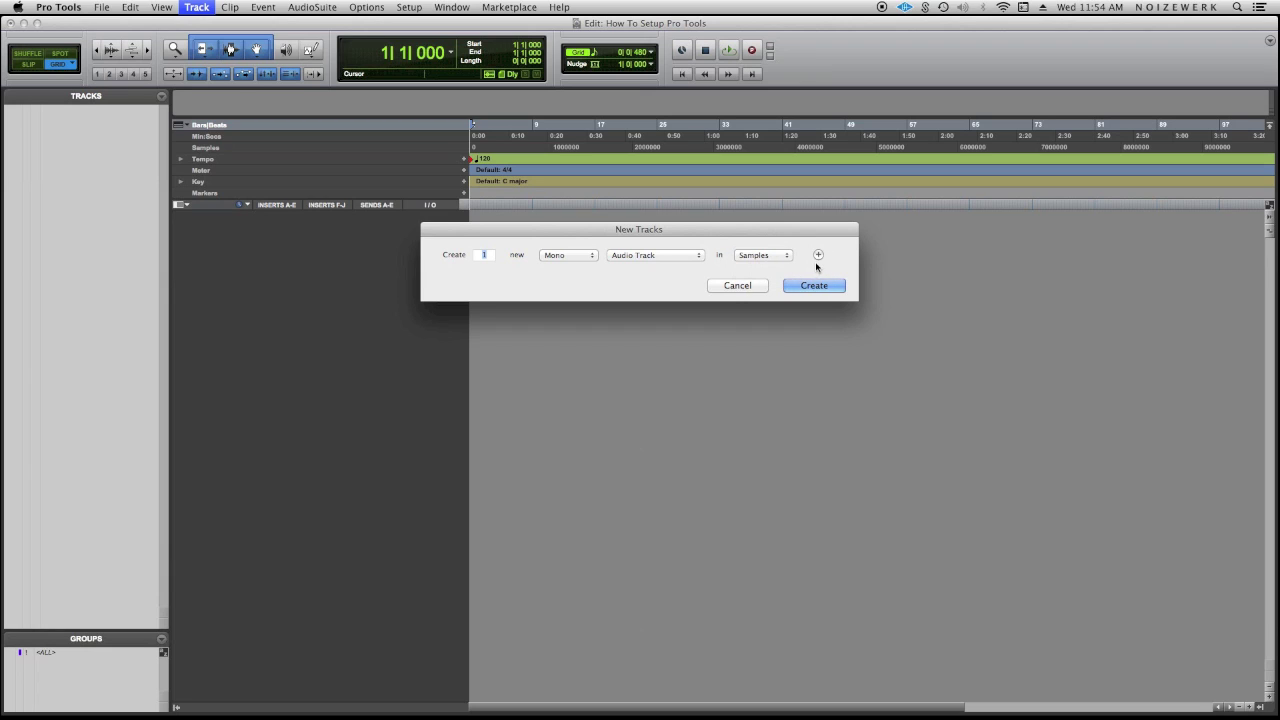
# Step: Add a stereo second row plus three more mono audio track rows
pyautogui.click(818, 256)
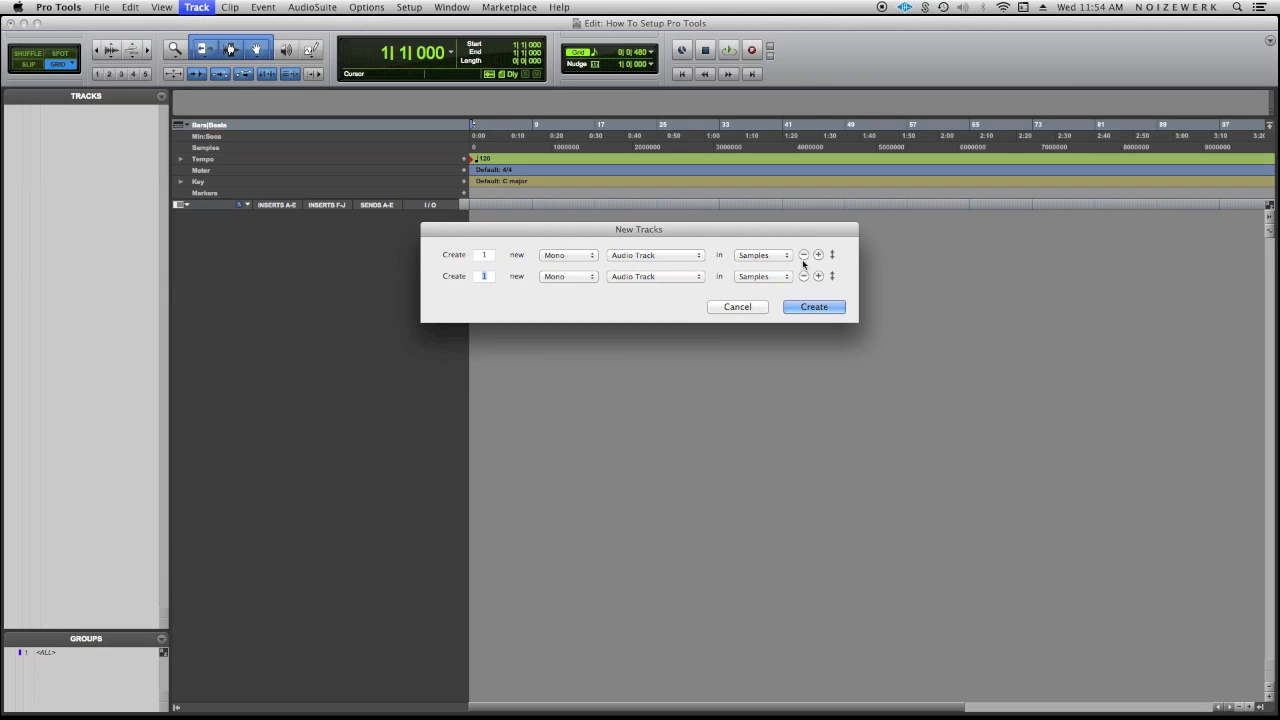
pyautogui.click(567, 276)
pyautogui.click(565, 290)
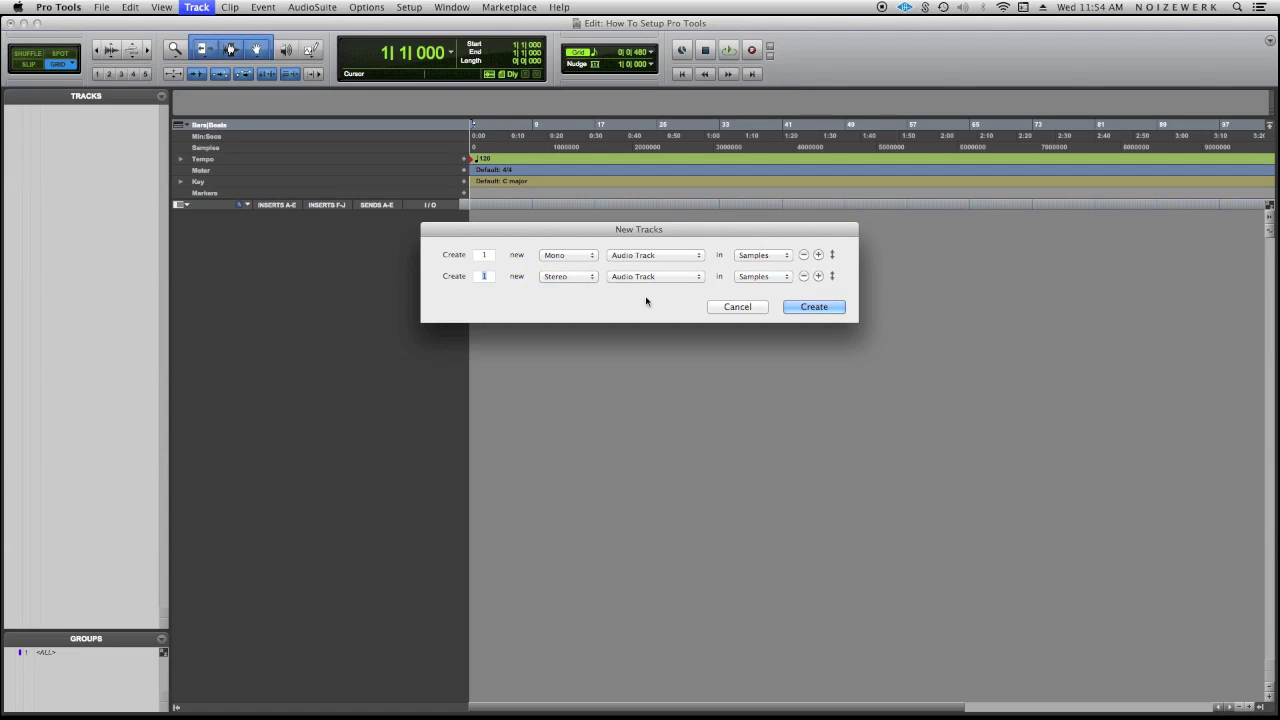
pyautogui.click(818, 276)
pyautogui.click(818, 297)
pyautogui.click(818, 276)
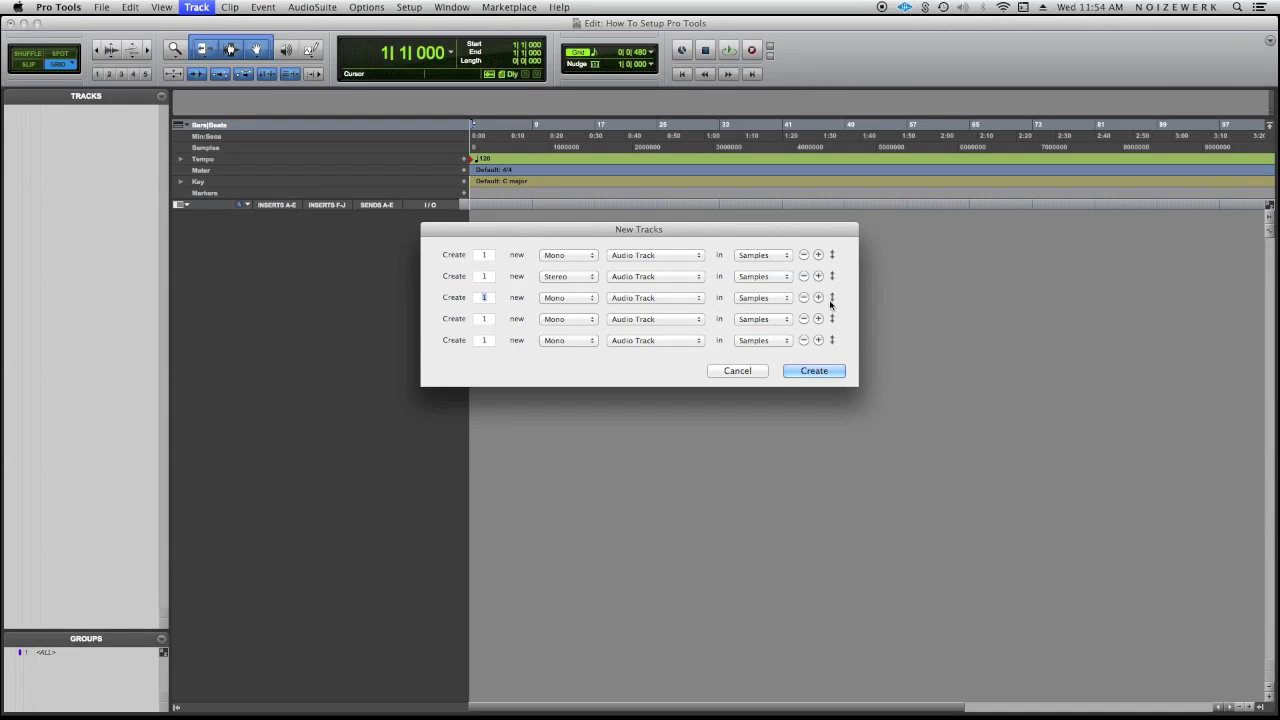
# Step: Reorder the rows, then delete four, leaving one Mono Audio Track row
pyautogui.moveTo(831, 299)
pyautogui.mouseDown()
pyautogui.moveTo(831, 257)
pyautogui.moveTo(840, 283)
pyautogui.mouseUp()
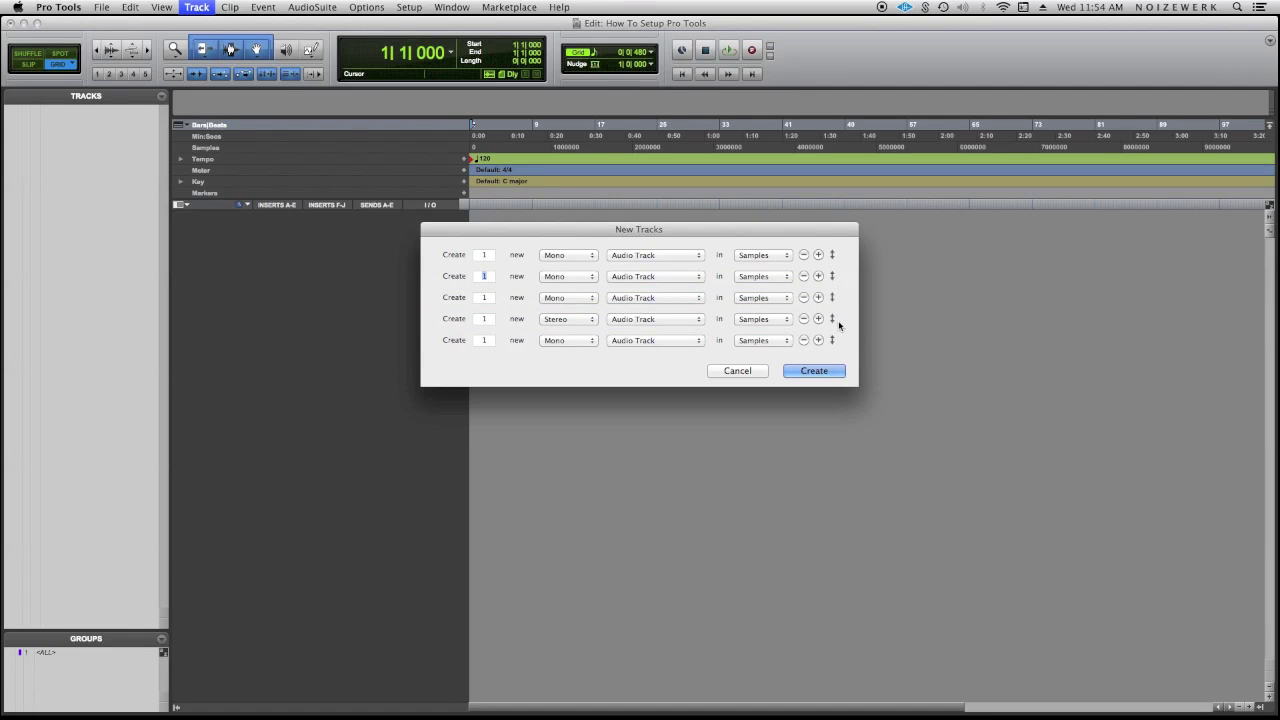
pyautogui.moveTo(831, 340); pyautogui.dragTo(831, 295)
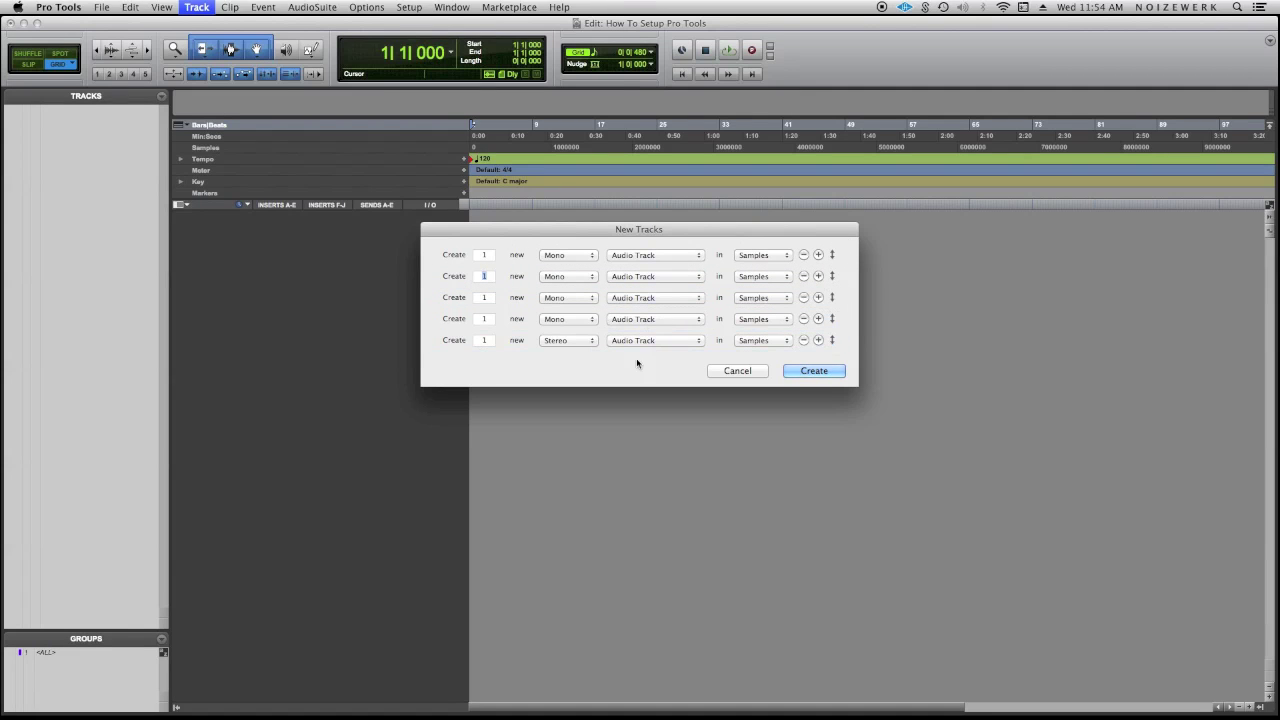
pyautogui.moveTo(831, 340); pyautogui.dragTo(835, 288)
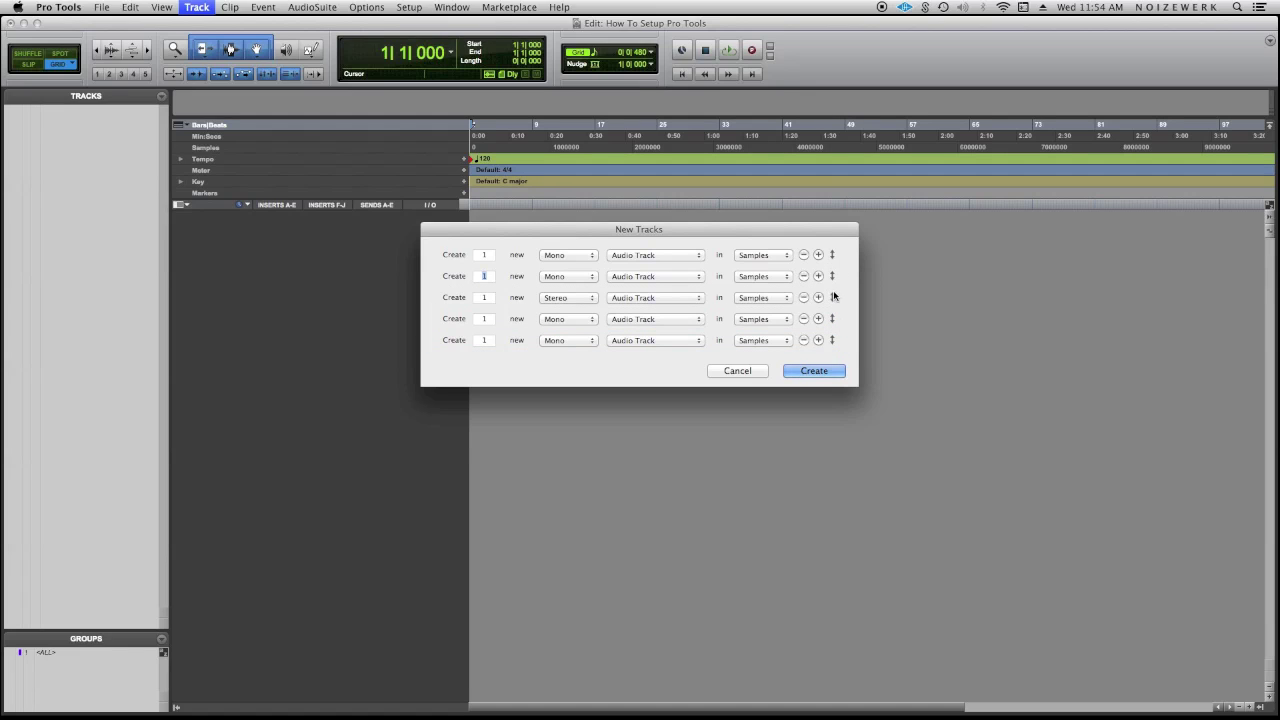
pyautogui.click(803, 297)
pyautogui.click(803, 297)
pyautogui.click(803, 297)
pyautogui.click(803, 276)
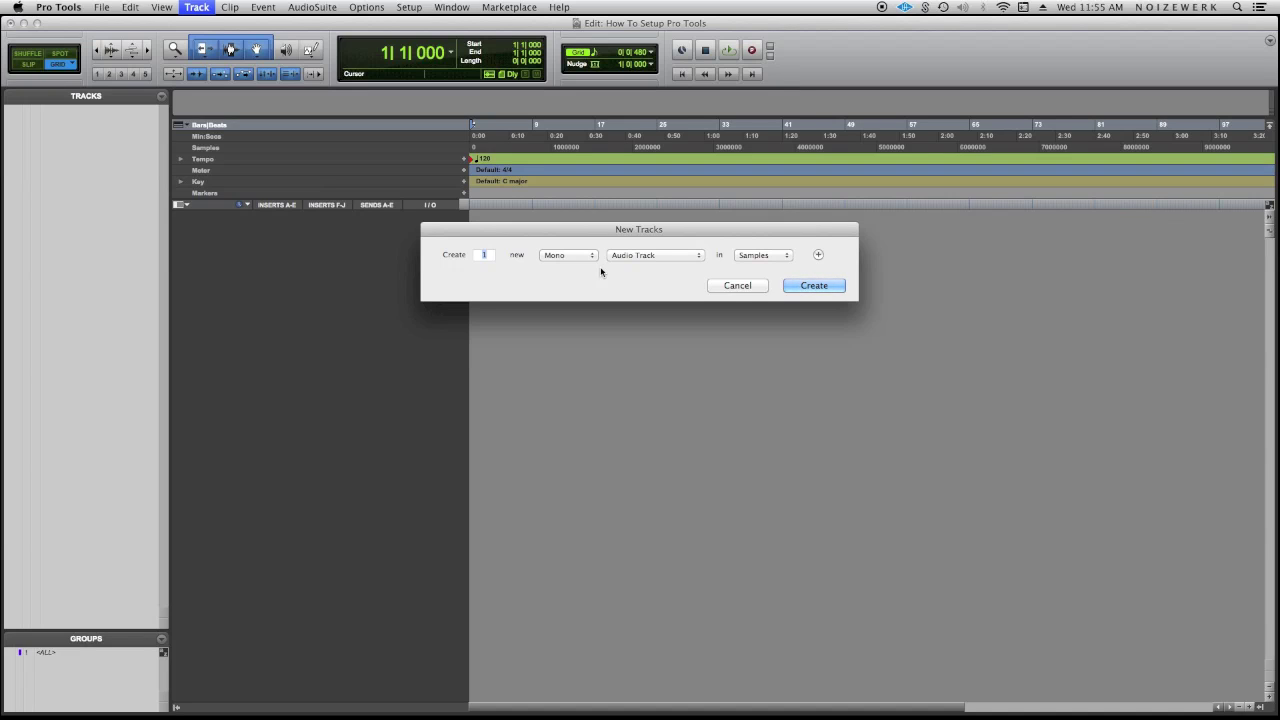
# Step: Create 5 mono audio tracks and select only Audio 1
pyautogui.write('5')
pyautogui.click(810, 286)
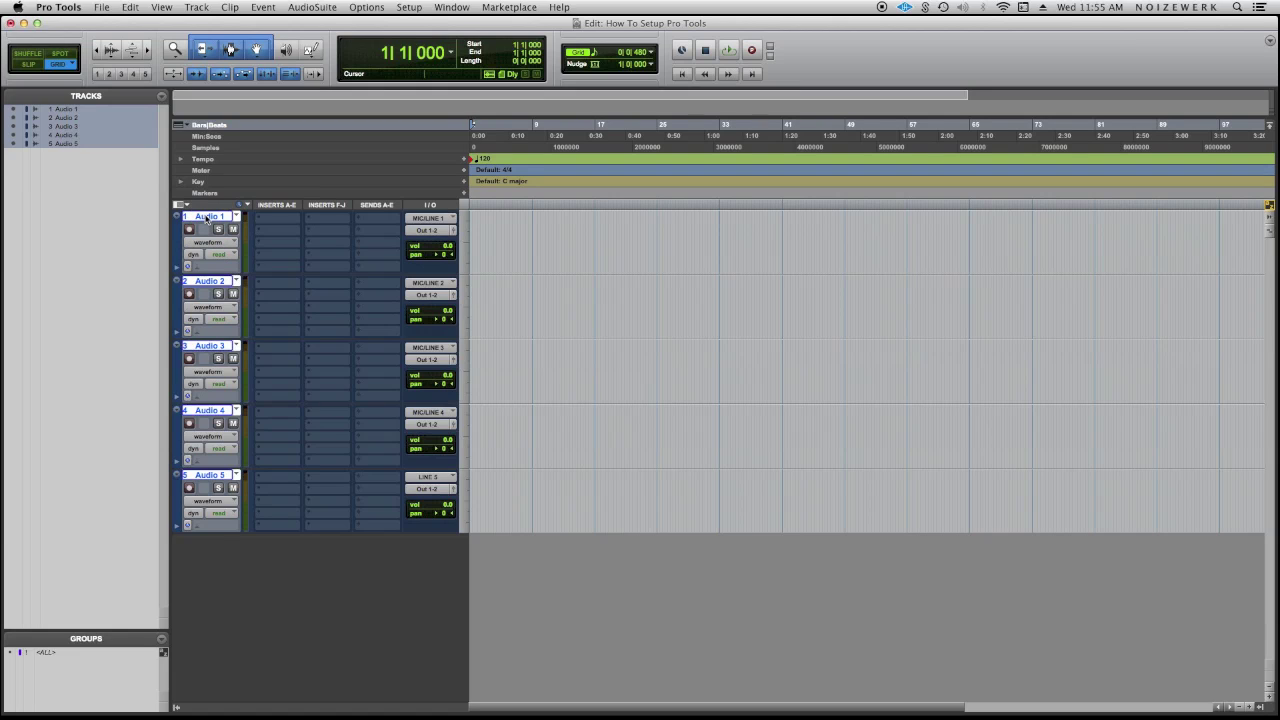
pyautogui.click(207, 217)
# Step: Rename the first track from Audio 1 to VOX 1
pyautogui.doubleClick(207, 217)
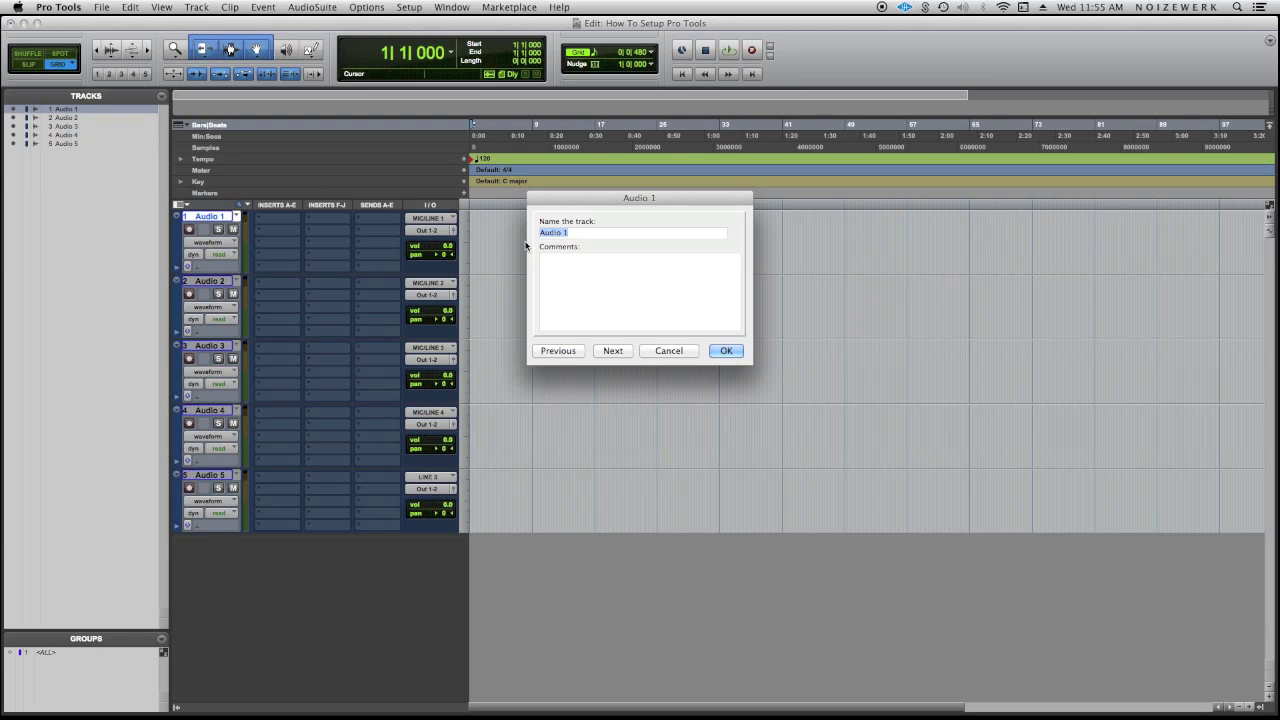
pyautogui.write('V')
pyautogui.write('X')
pyautogui.click(611, 351)
pyautogui.click(558, 351)
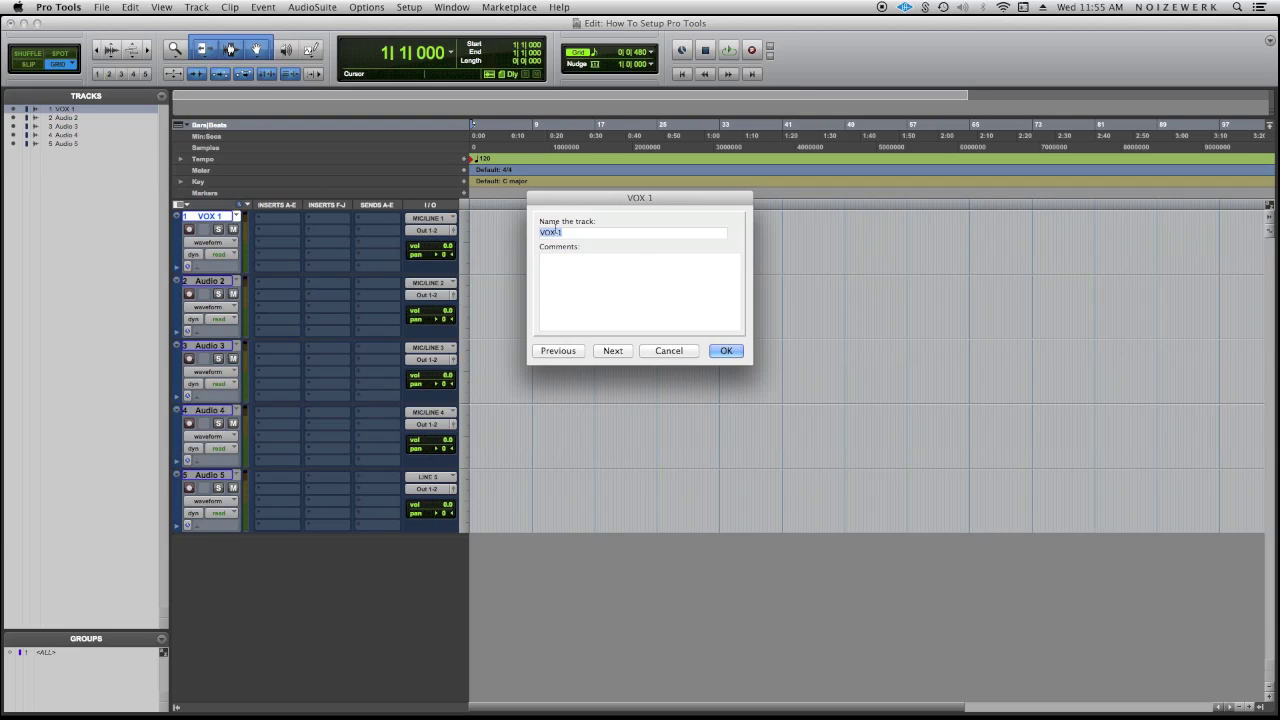
pyautogui.moveTo(556, 232); pyautogui.dragTo(519, 229)
pyautogui.click(613, 351)
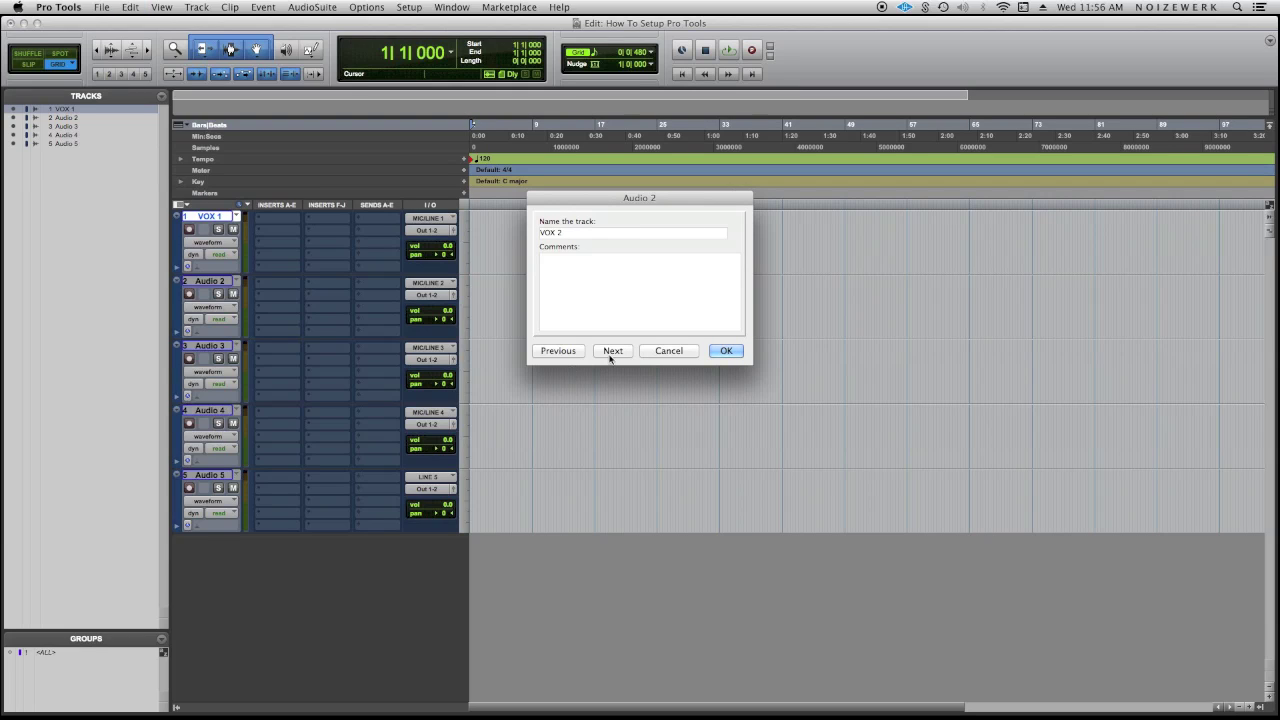
# Step: Name the remaining tracks VOX 2, VOX 3, VOX 4 and VOX 5
pyautogui.click(612, 351)
pyautogui.write('VOX 3')
pyautogui.press('super+Right')
pyautogui.write('VOX')
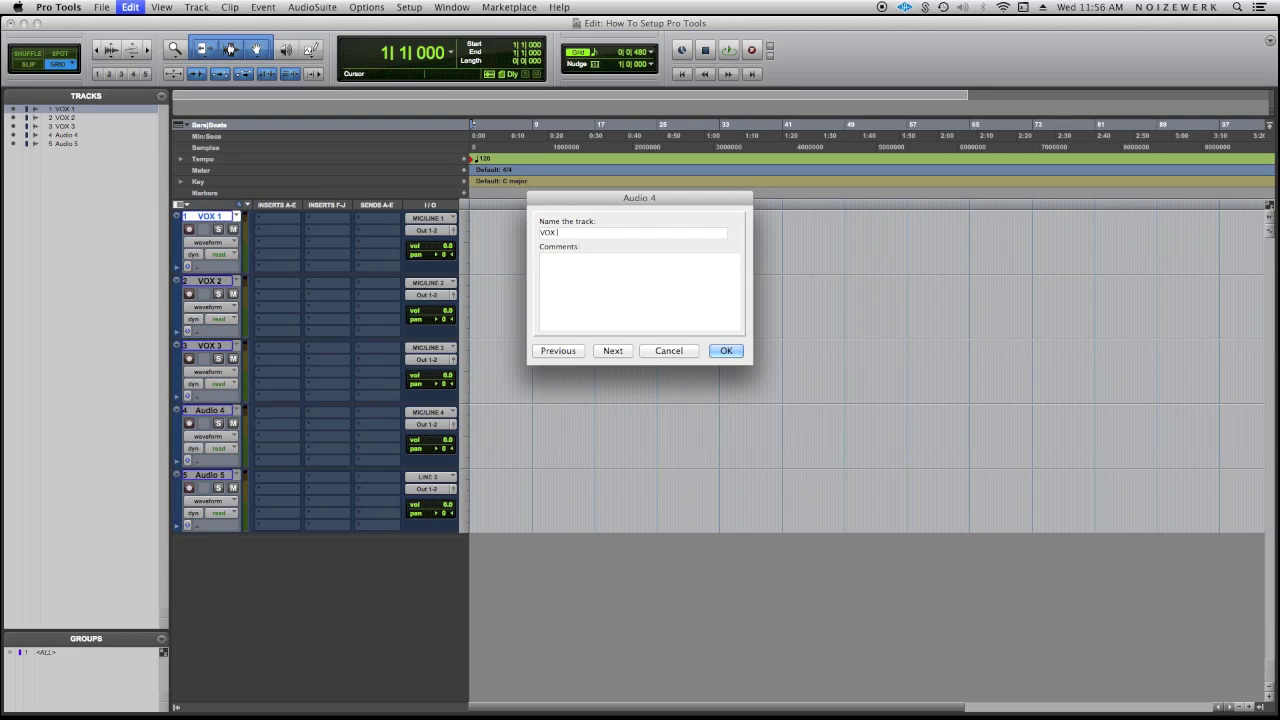
pyautogui.press('super+Right')
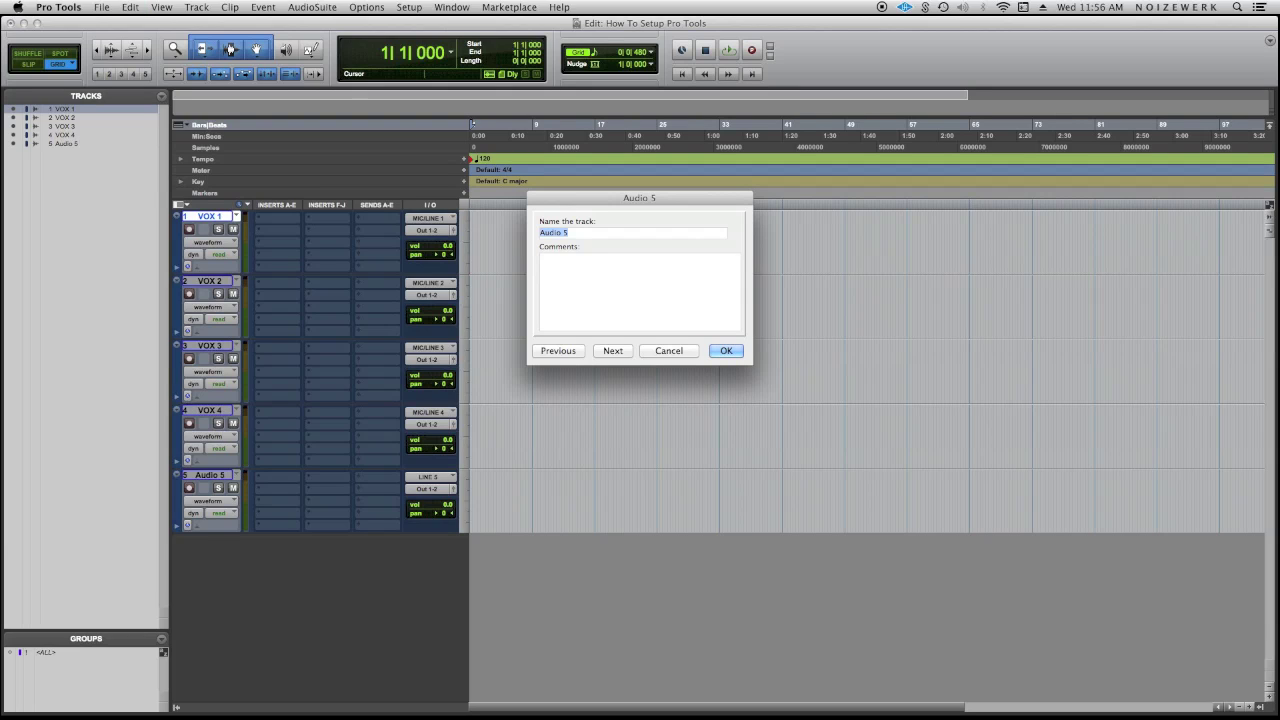
pyautogui.write('VOX 5')
pyautogui.press('Return')
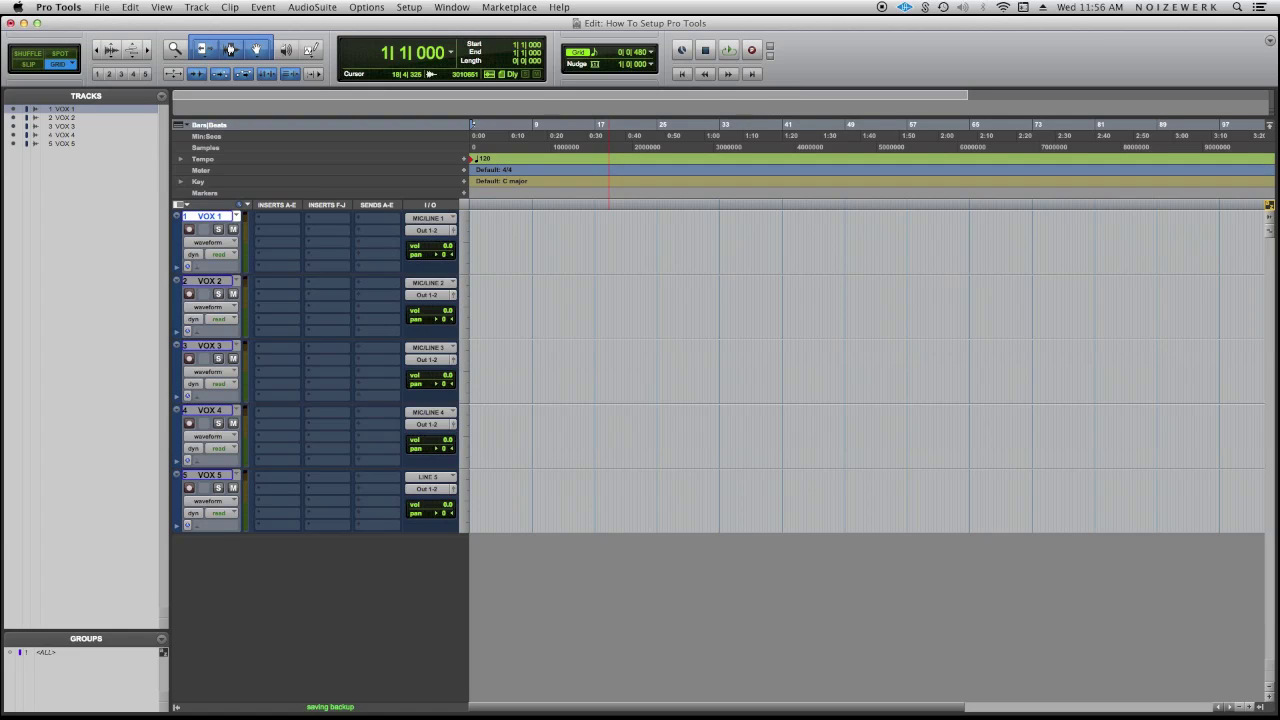
# Step: Change the VOX 1 track name to 'VOX Noize Main', then select all five tracks
pyautogui.doubleClick(206, 221)
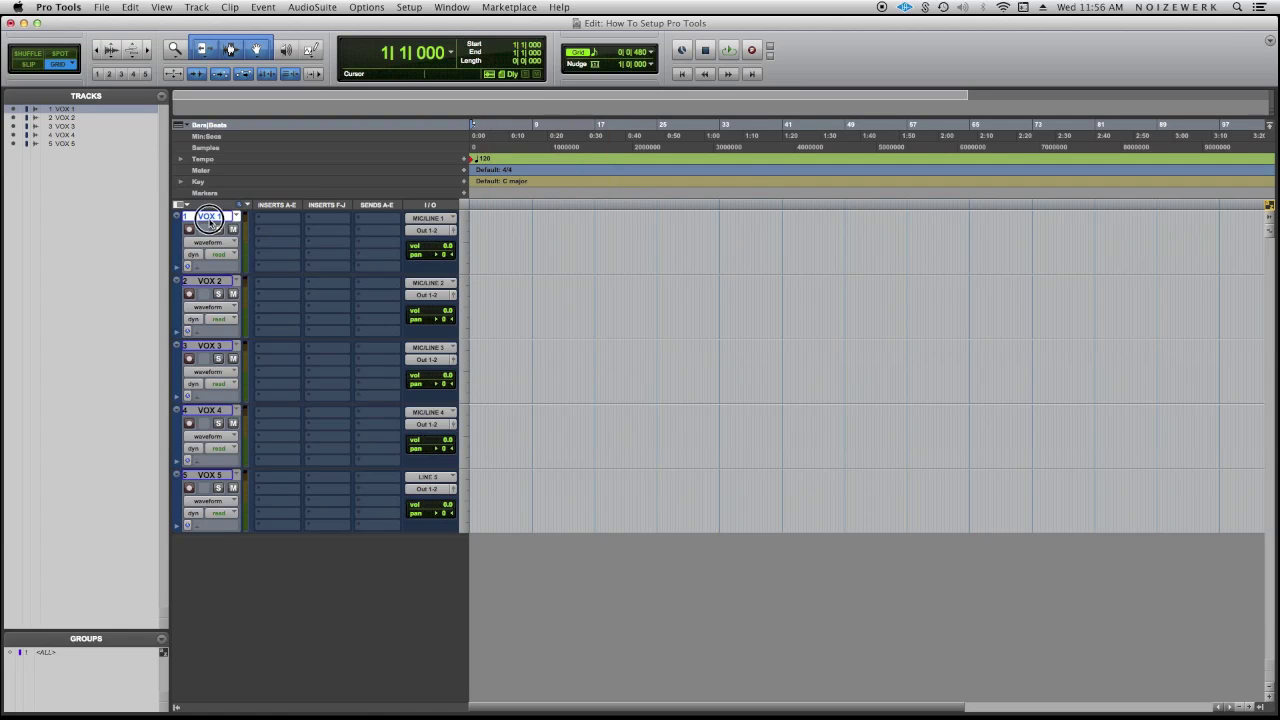
pyautogui.click(625, 235)
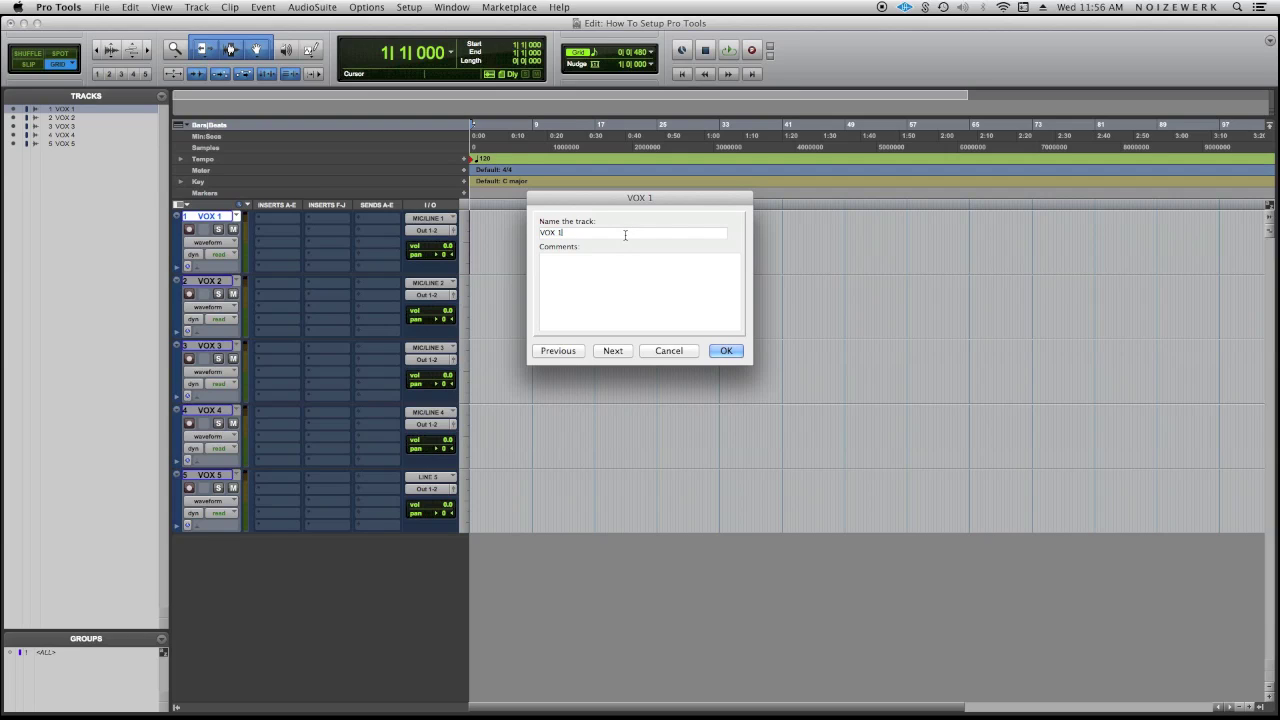
pyautogui.press('BackSpace')
pyautogui.write('Noize Main')
pyautogui.press('Return')
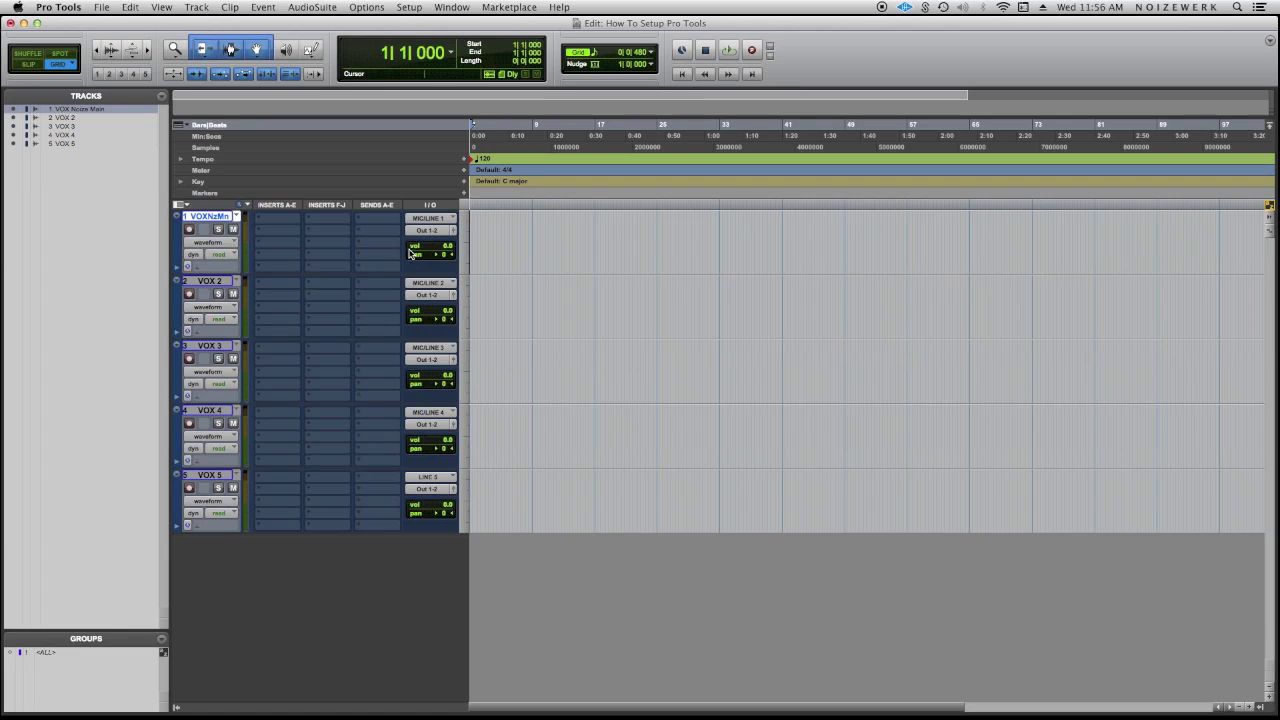
pyautogui.keyDown('shift'); pyautogui.click(218, 476); pyautogui.keyUp('shift')
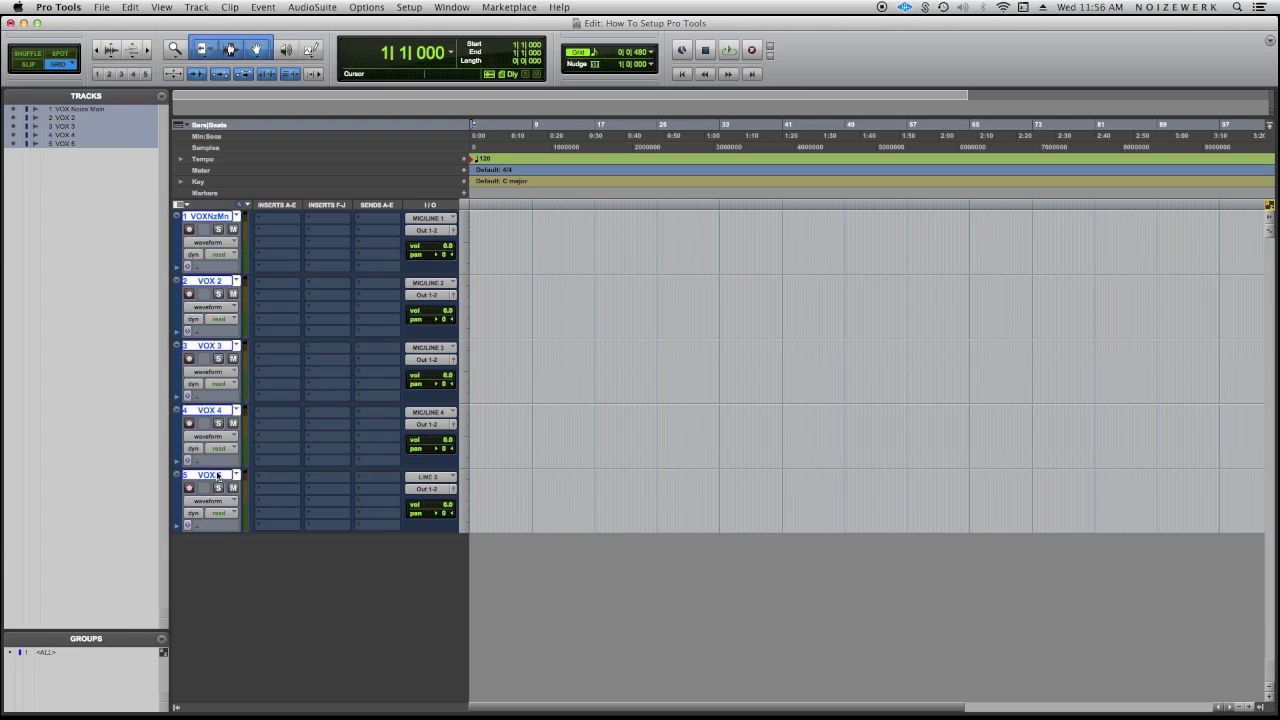
# Step: Look through the first track's input list several times without changing it
pyautogui.click(428, 218)
pyautogui.moveTo(450, 218)
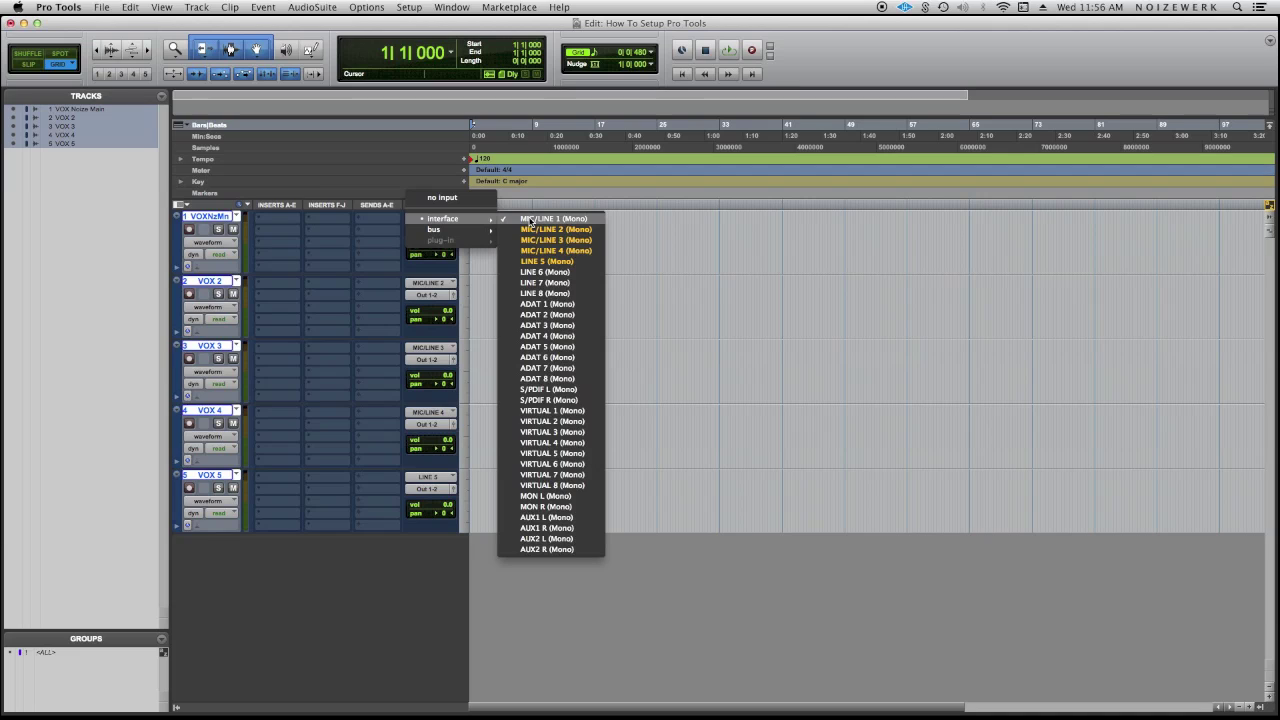
pyautogui.click(646, 257)
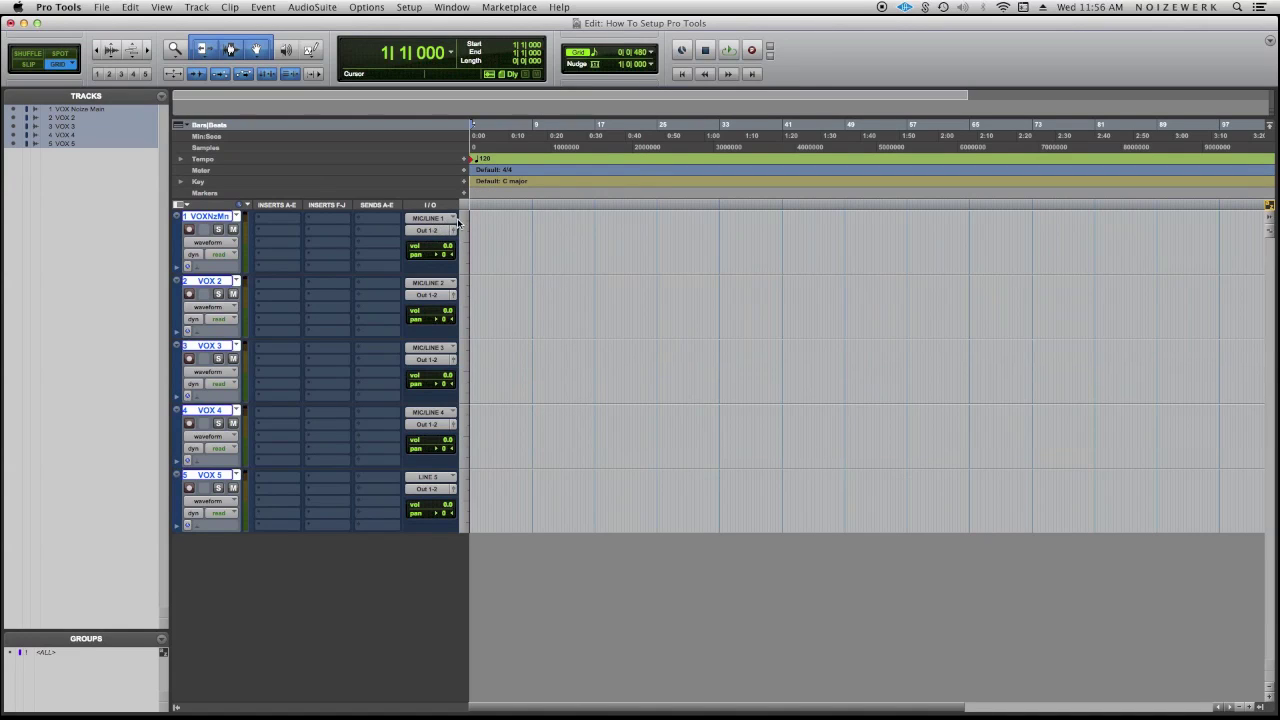
pyautogui.click(433, 218)
pyautogui.moveTo(455, 218)
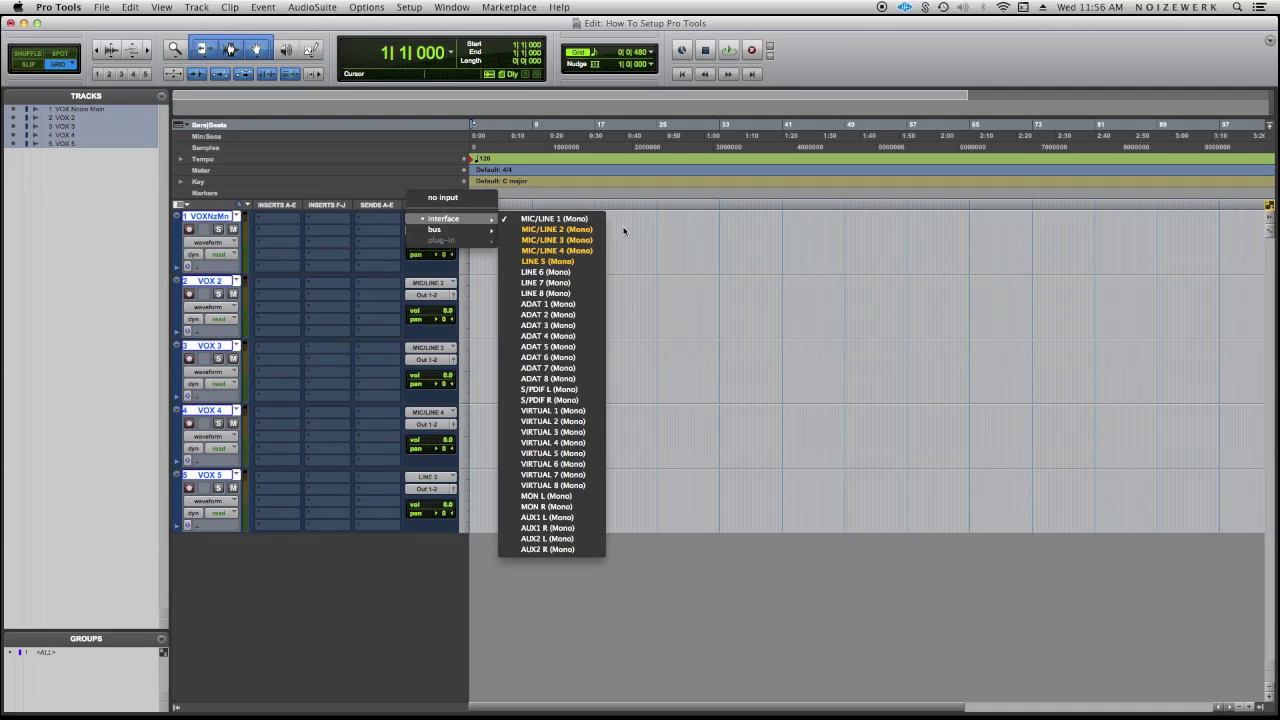
pyautogui.click(646, 225)
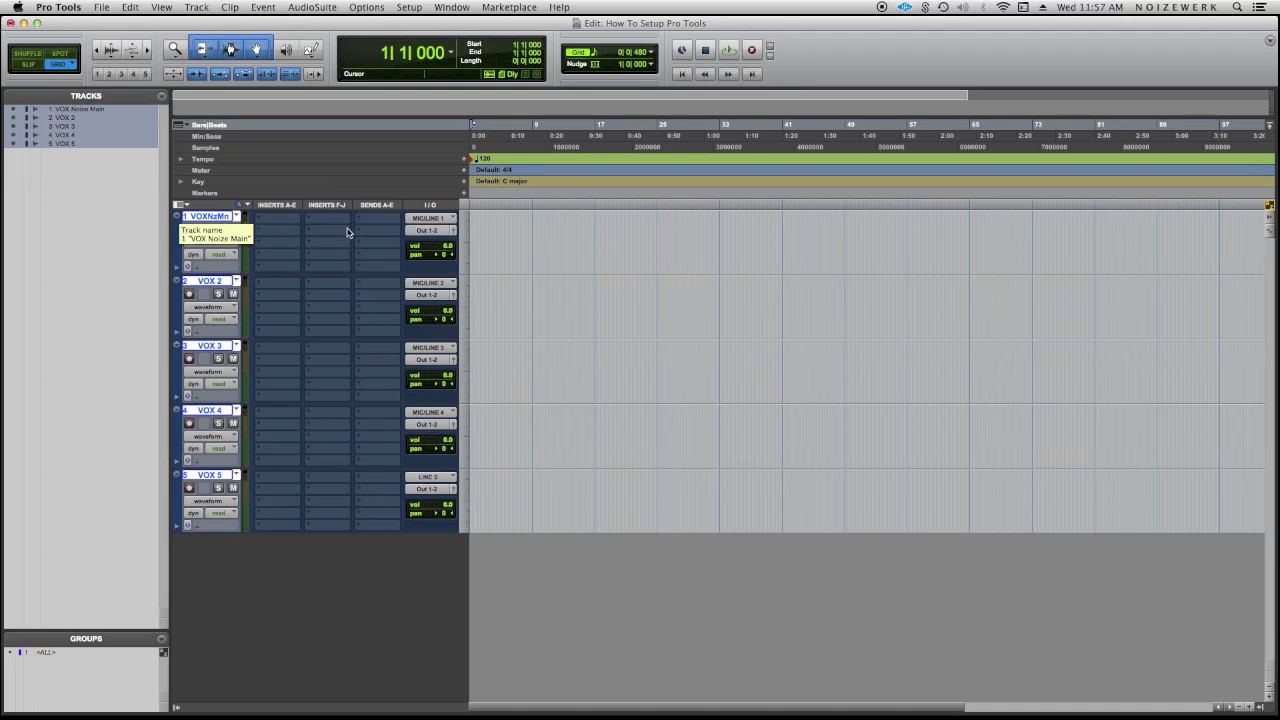
pyautogui.click(430, 218)
pyautogui.moveTo(432, 218)
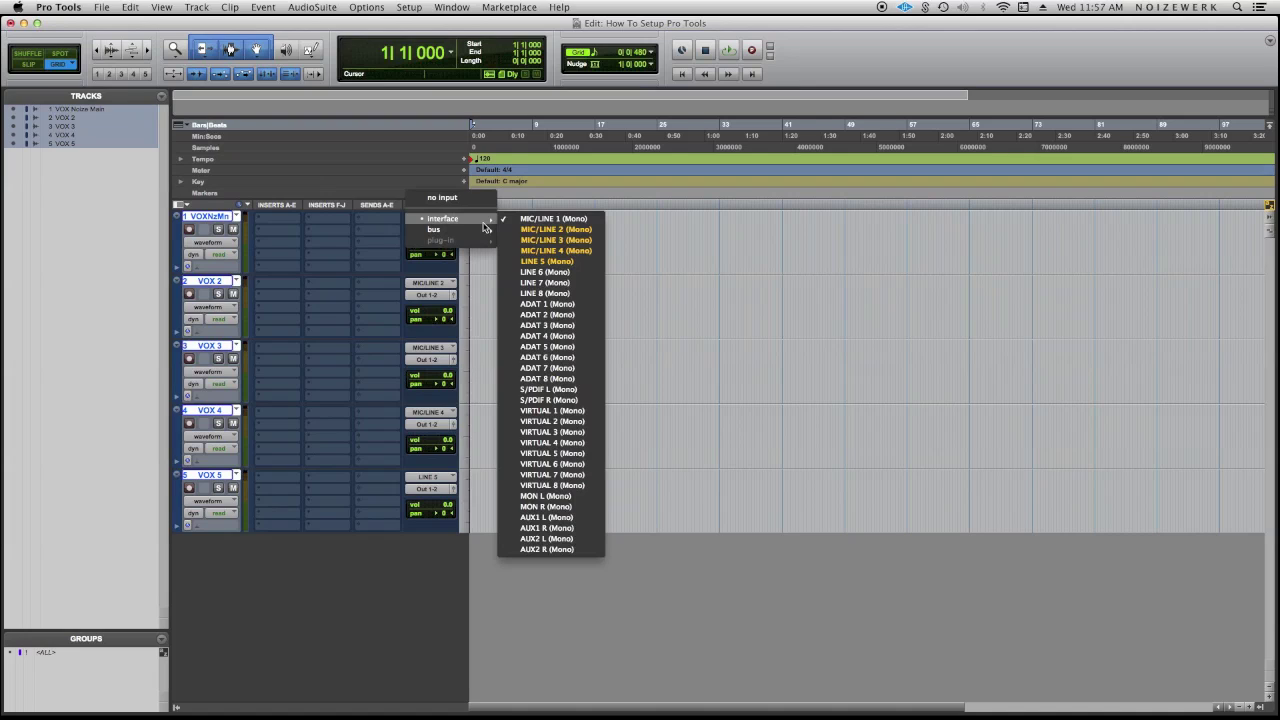
pyautogui.click(565, 225)
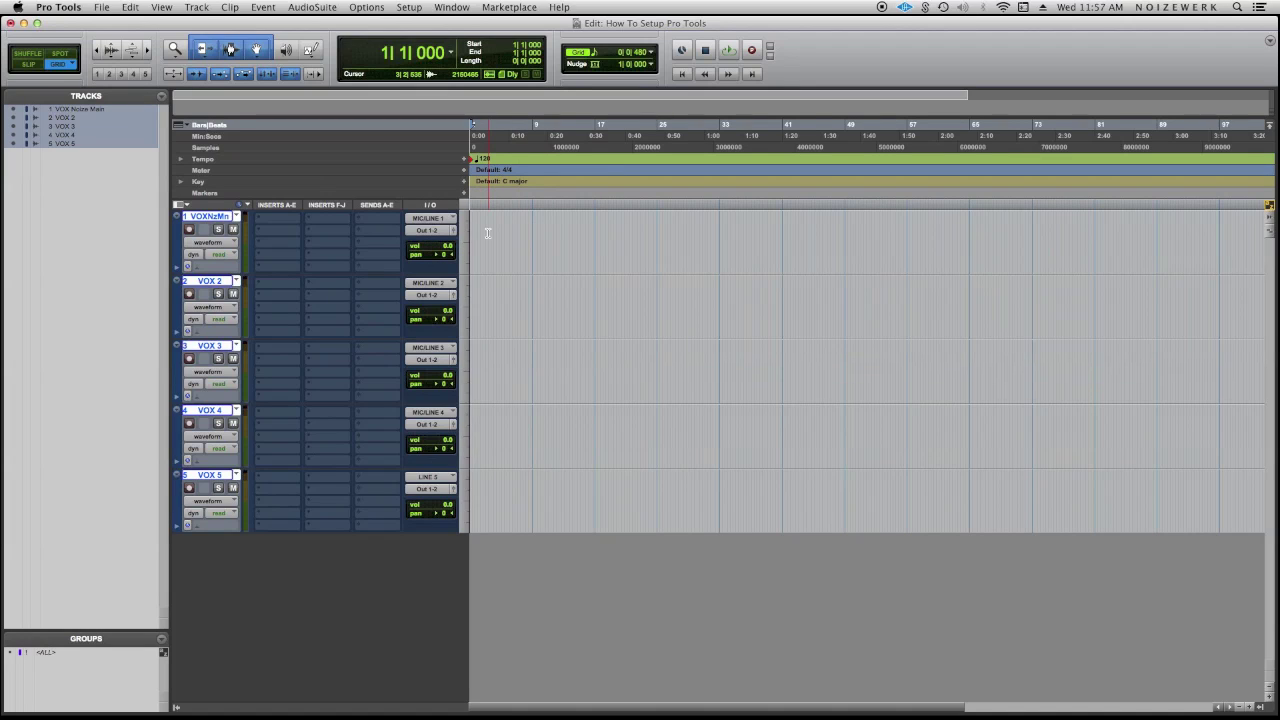
# Step: Set every selected VOX track's input to MIC/LINE 1, then deselect the tracks
pyautogui.click(428, 218)
pyautogui.moveTo(440, 218)
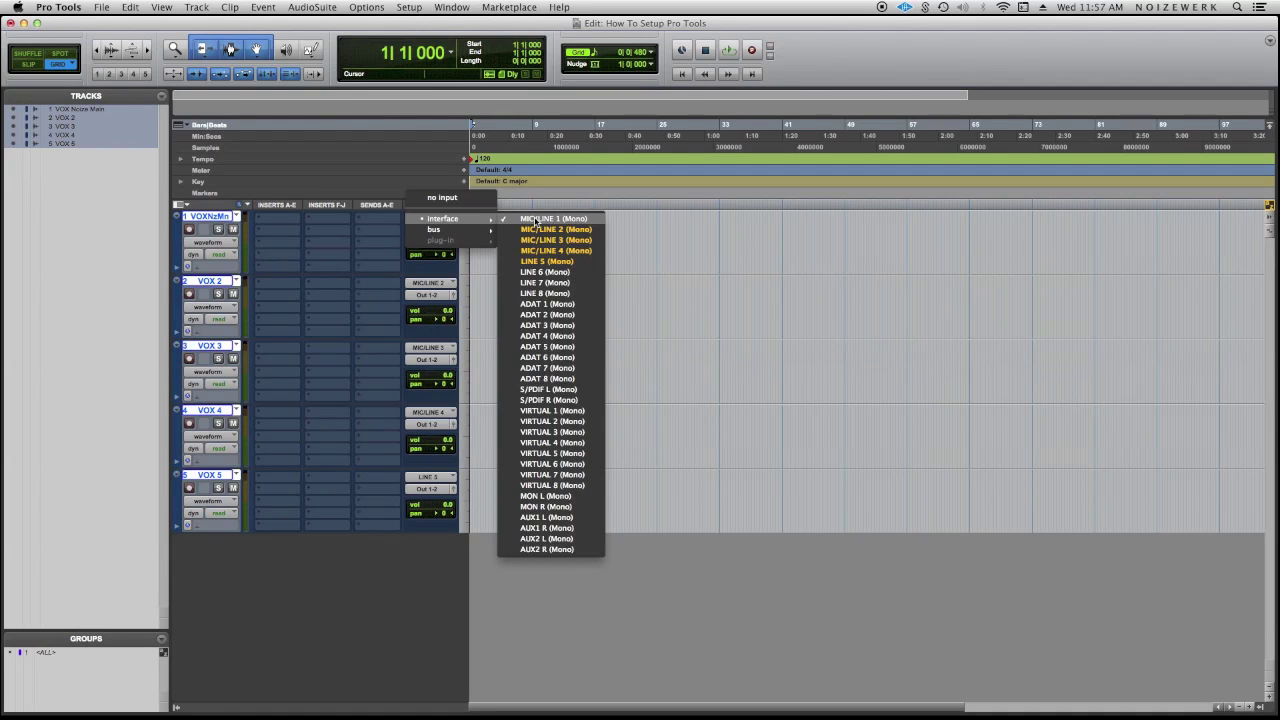
pyautogui.click(535, 220)
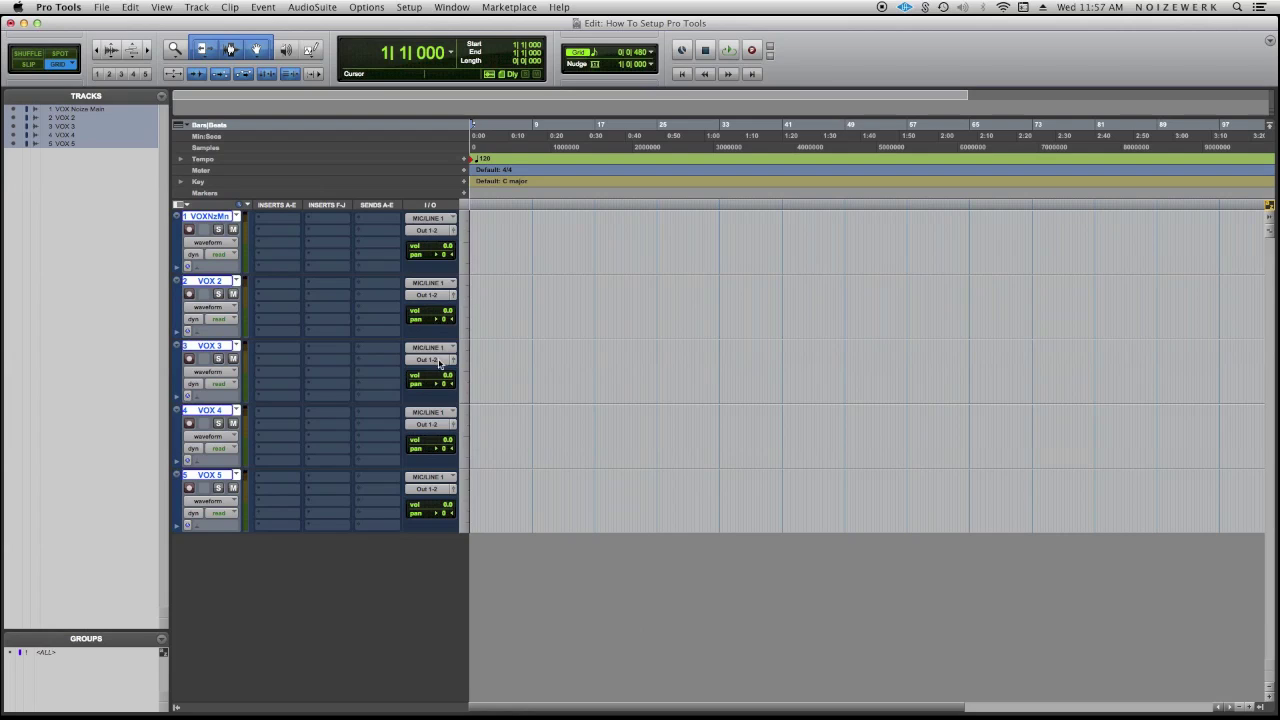
pyautogui.keyDown('alt'); pyautogui.click(213, 414); pyautogui.keyUp('alt')
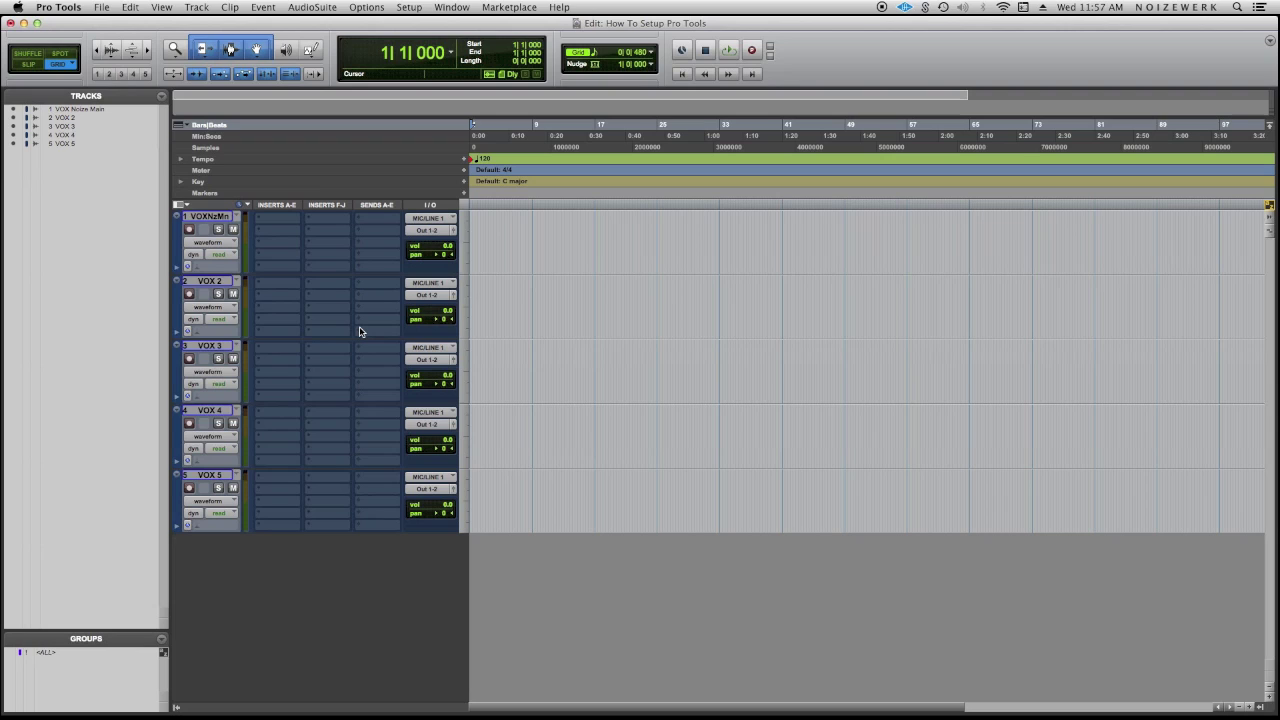
# Step: Add a stereo Master Fader track, Master 1, via Cmd+Shift+N
pyautogui.press('shift+super+n')
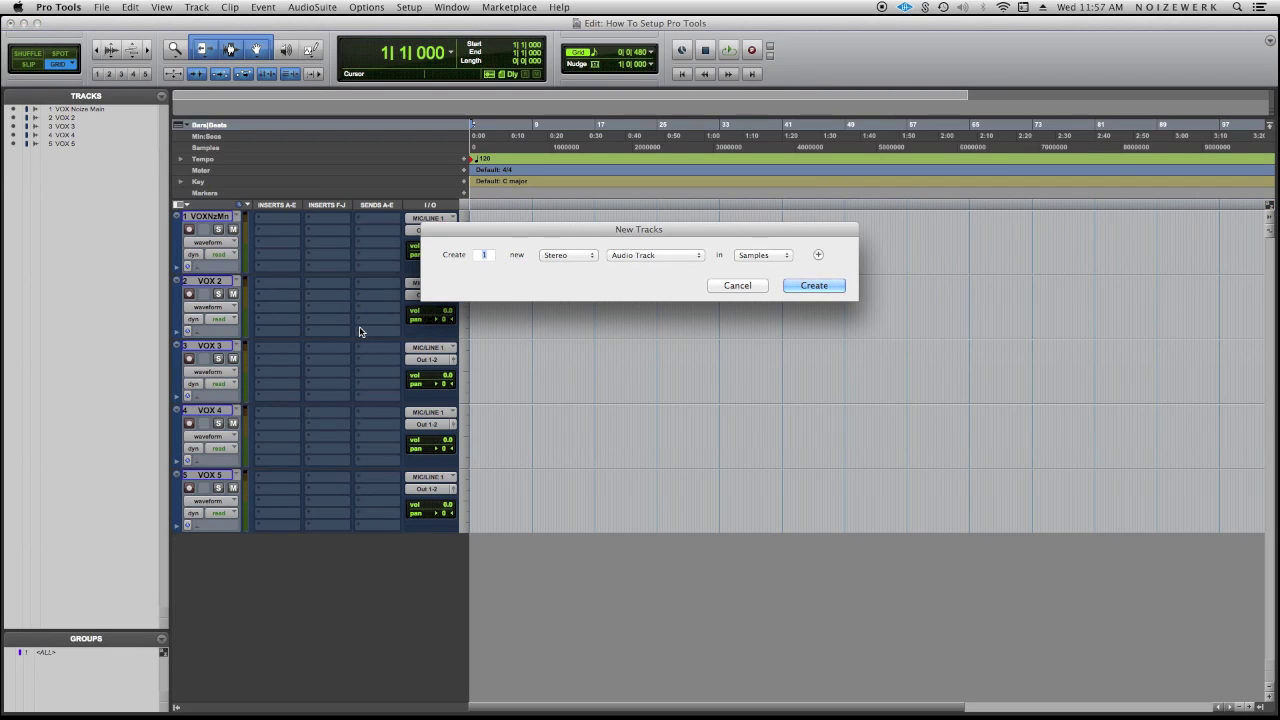
pyautogui.press('super+Right')
pyautogui.press('super+Down')
pyautogui.press('super+Down')
pyautogui.press('Return')
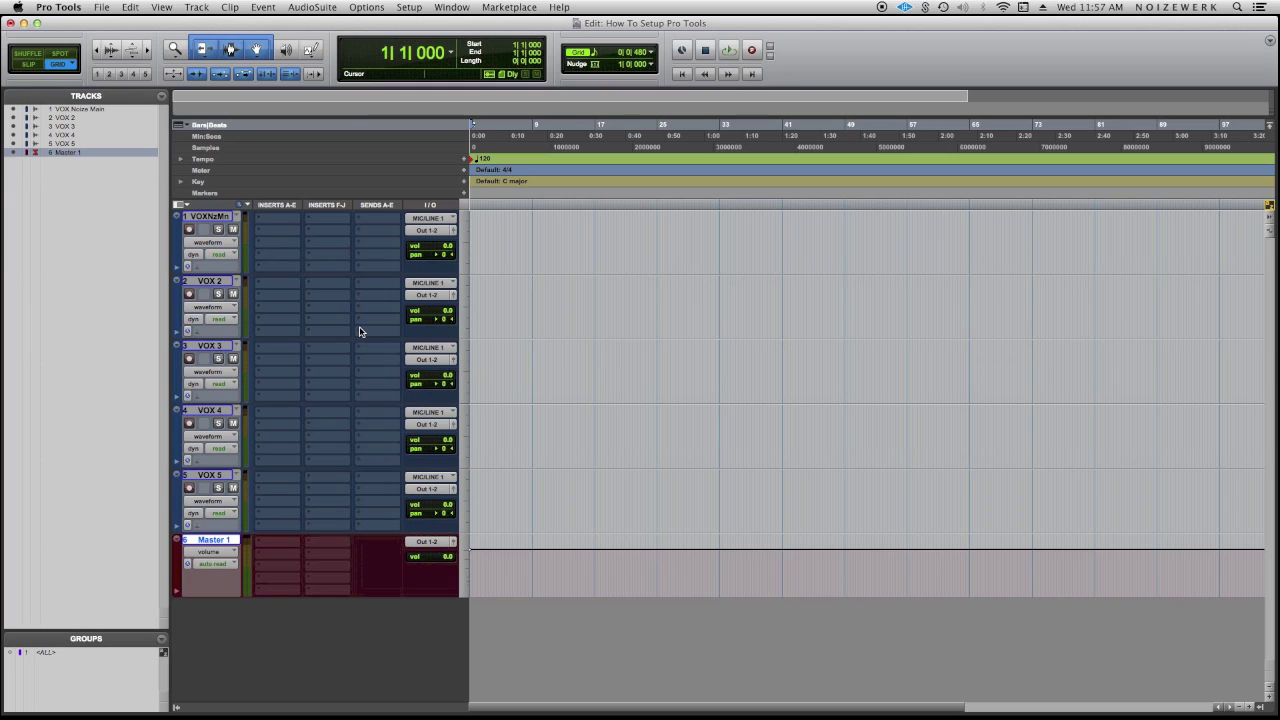